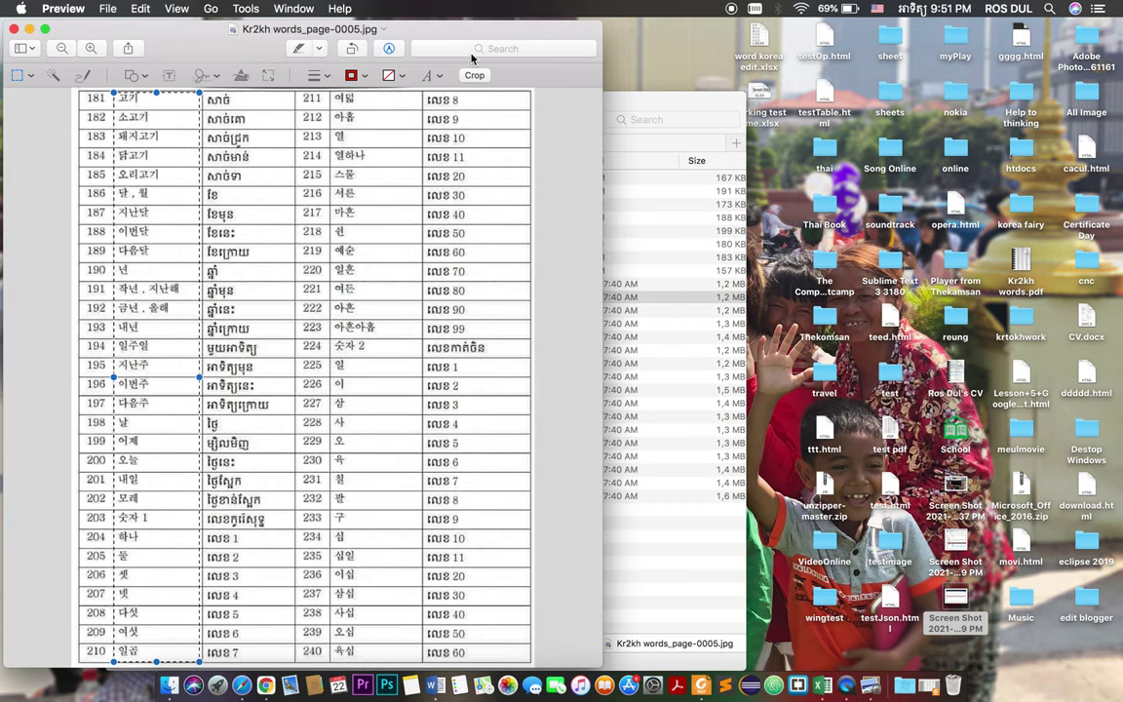
Crop Kr2kh words_page-0005.jpg to the selected column of Korean words and save the image
left_click(474, 75)
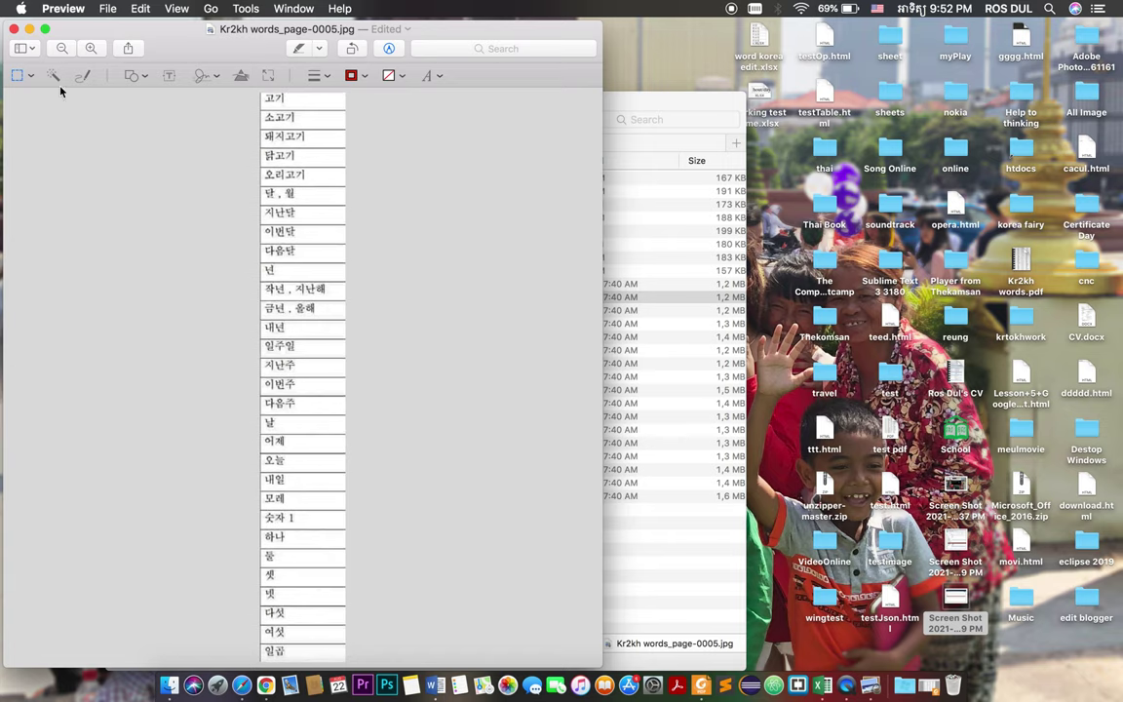
left_click(112, 11)
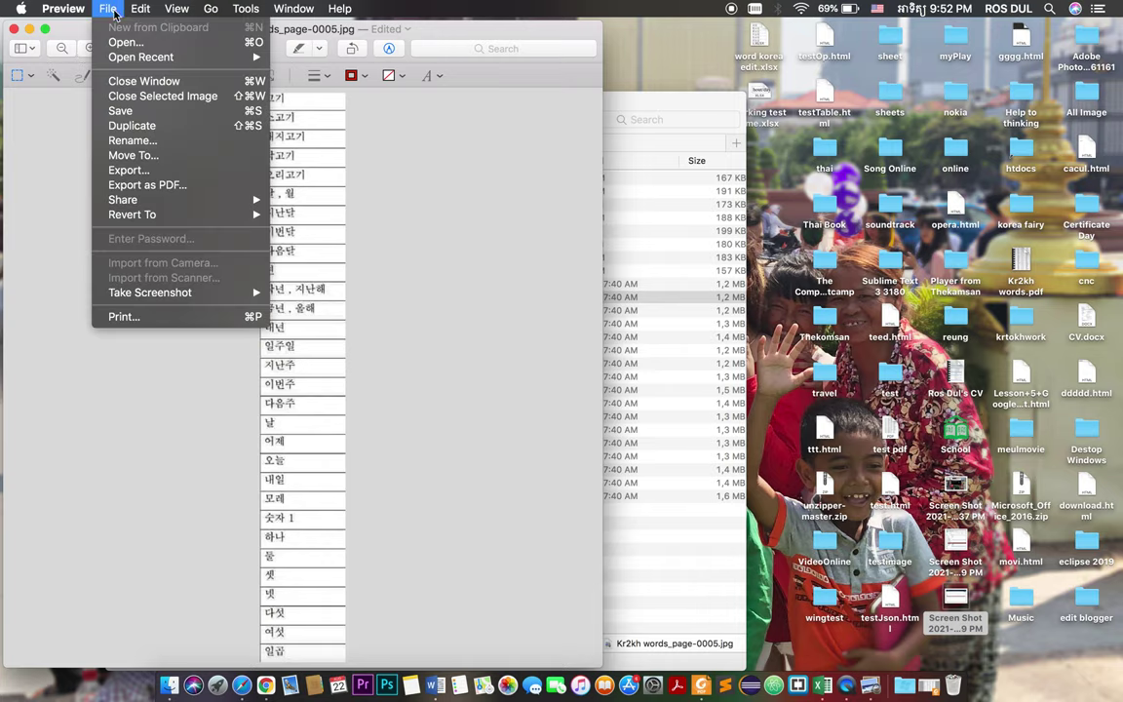
left_click(142, 110)
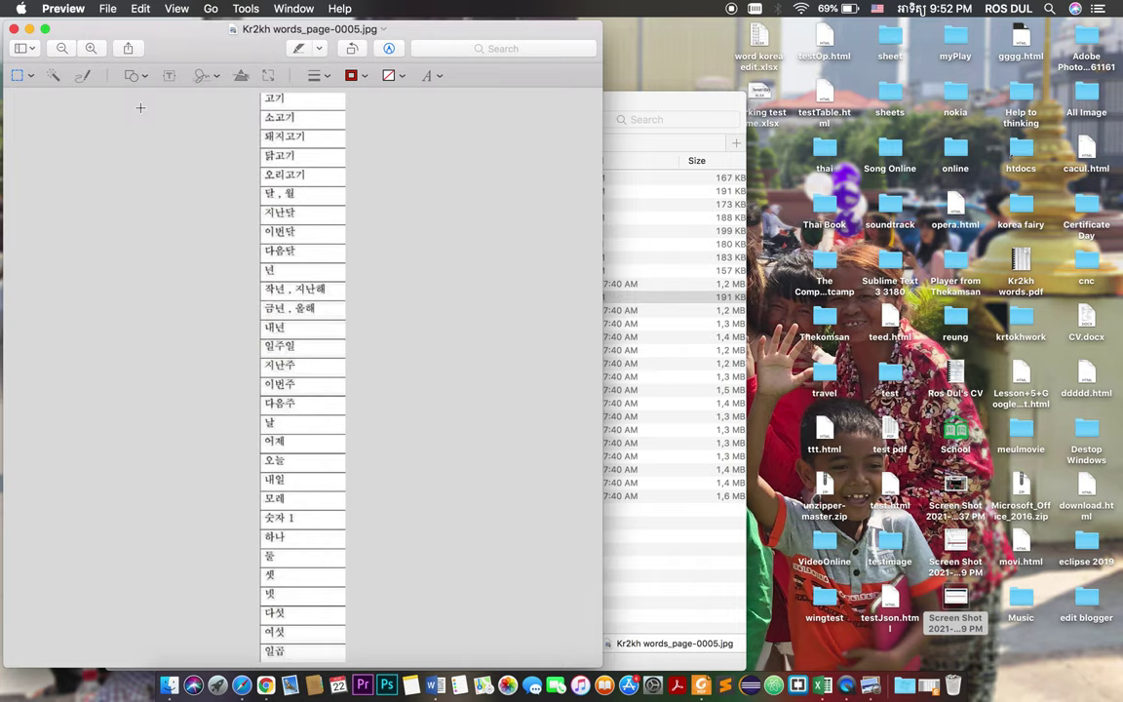
Switch to the OCRNow page in the browser and choose Kr2kh words_page-0005.jpg as the file to process
key("ctrl+Up")
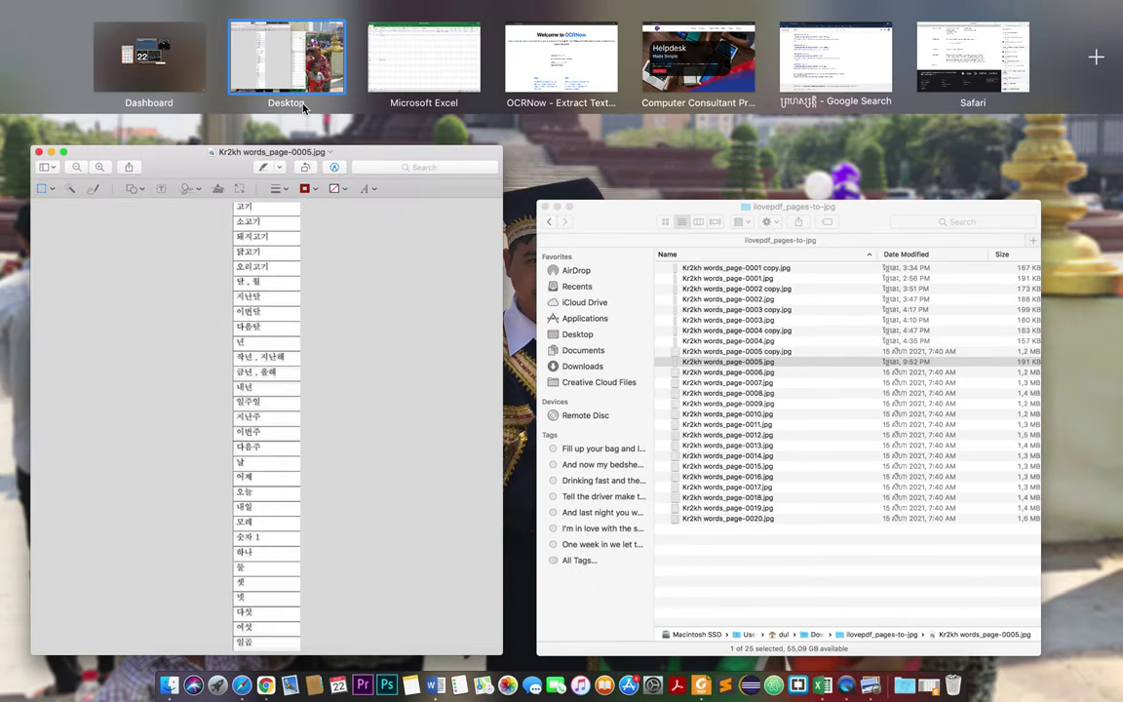
left_click(545, 58)
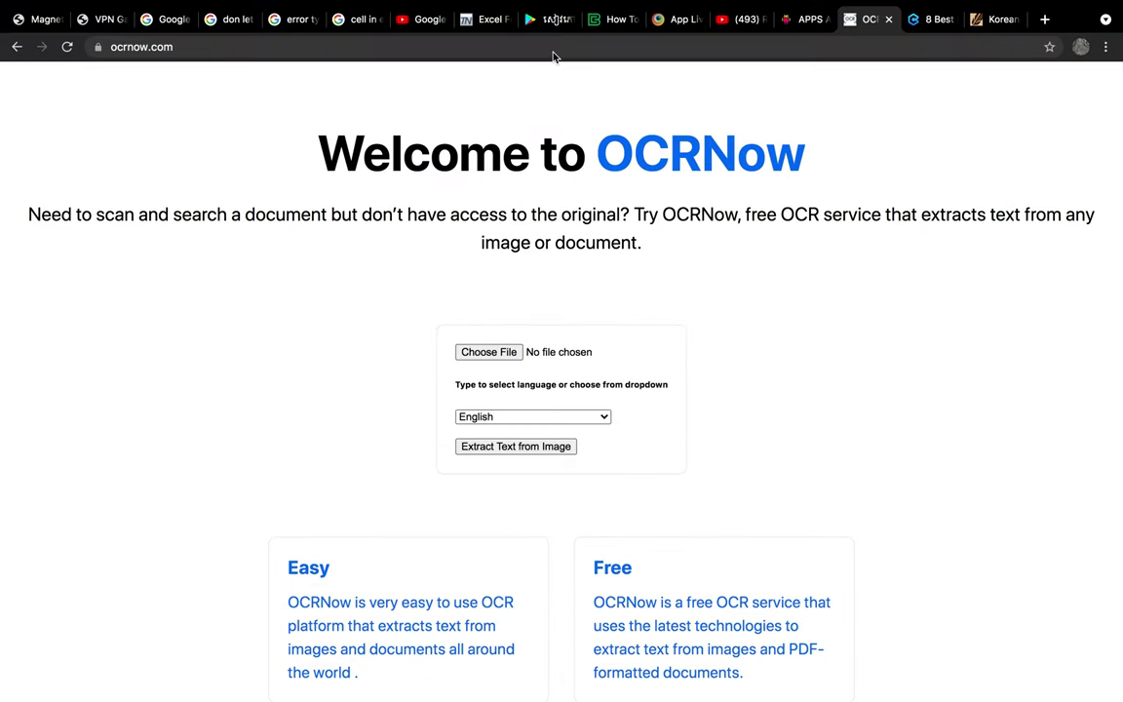
left_click(505, 356)
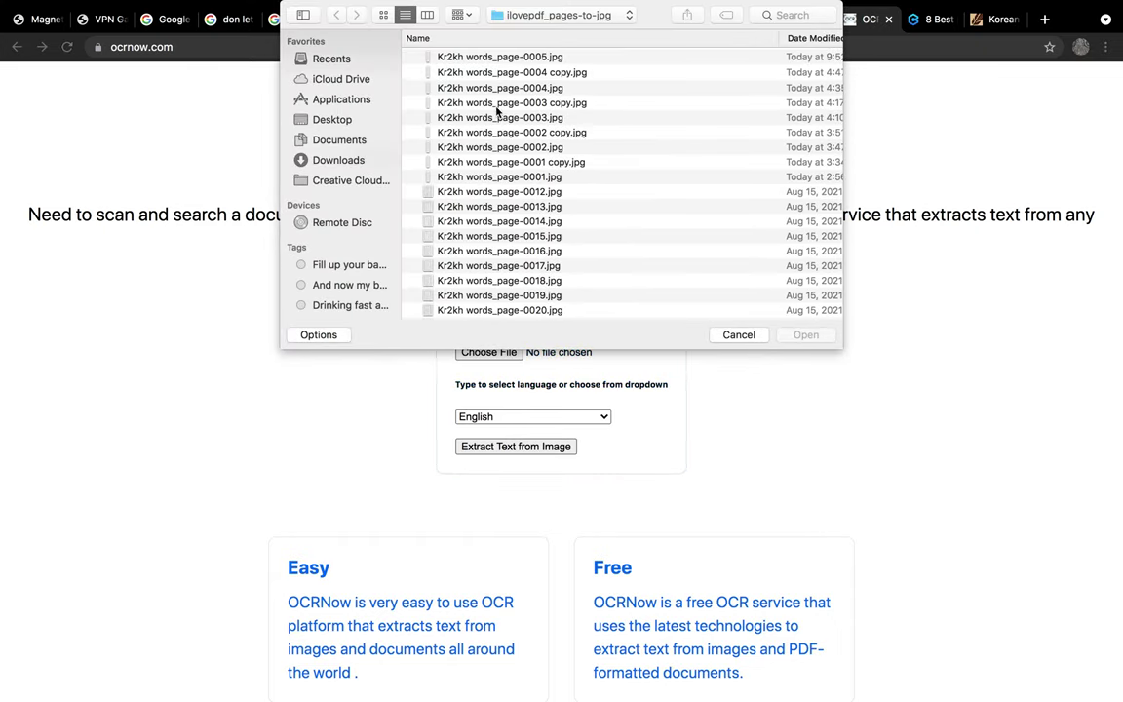
left_click(526, 59)
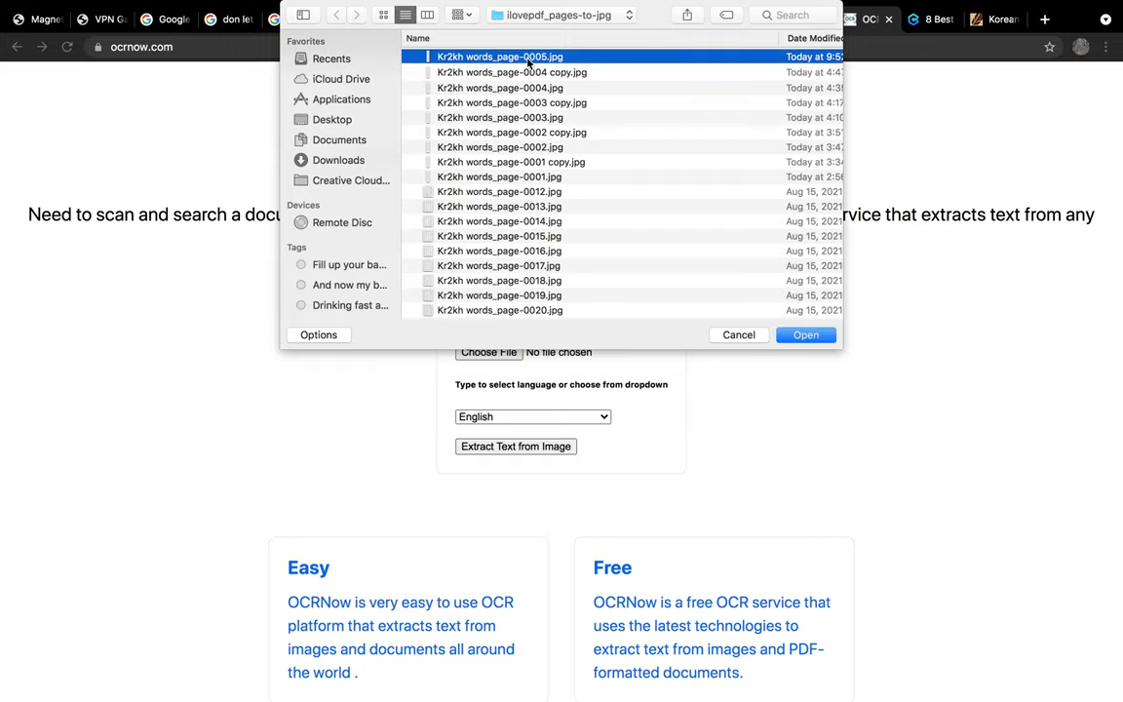
left_click(815, 336)
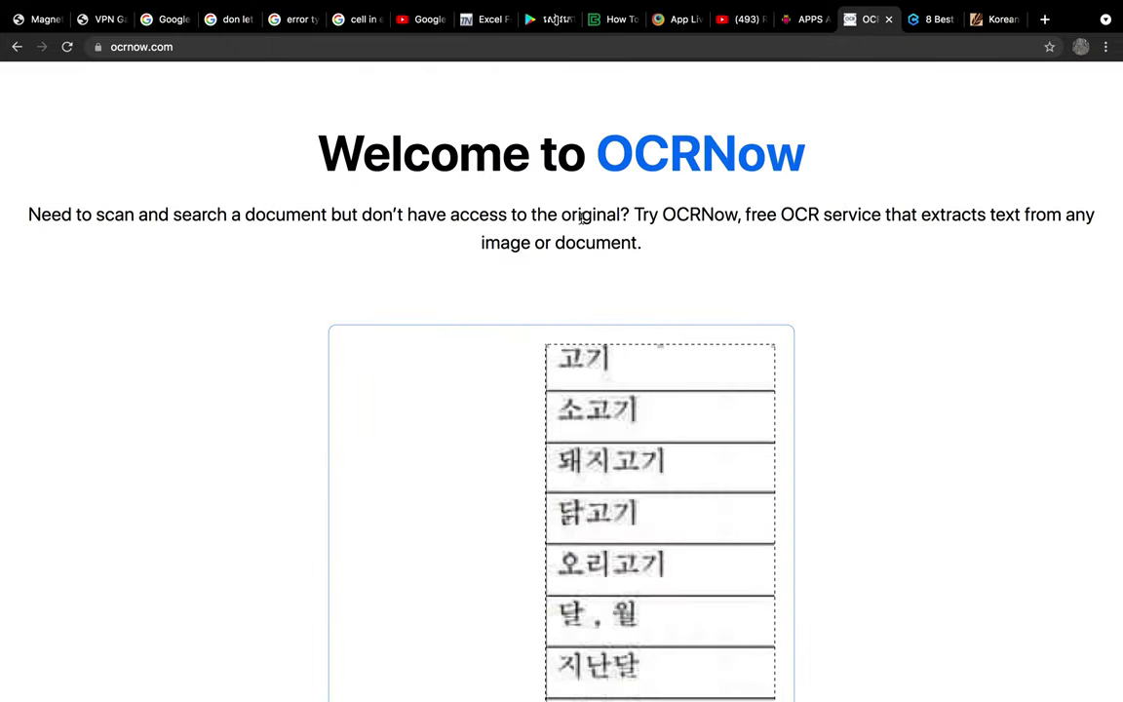
Set the recognition language to Korean and extract the text from the uploaded image
scroll(804, 254, "down", 10)
scroll(804, 255, "down", 8)
scroll(782, 253, "up", 3)
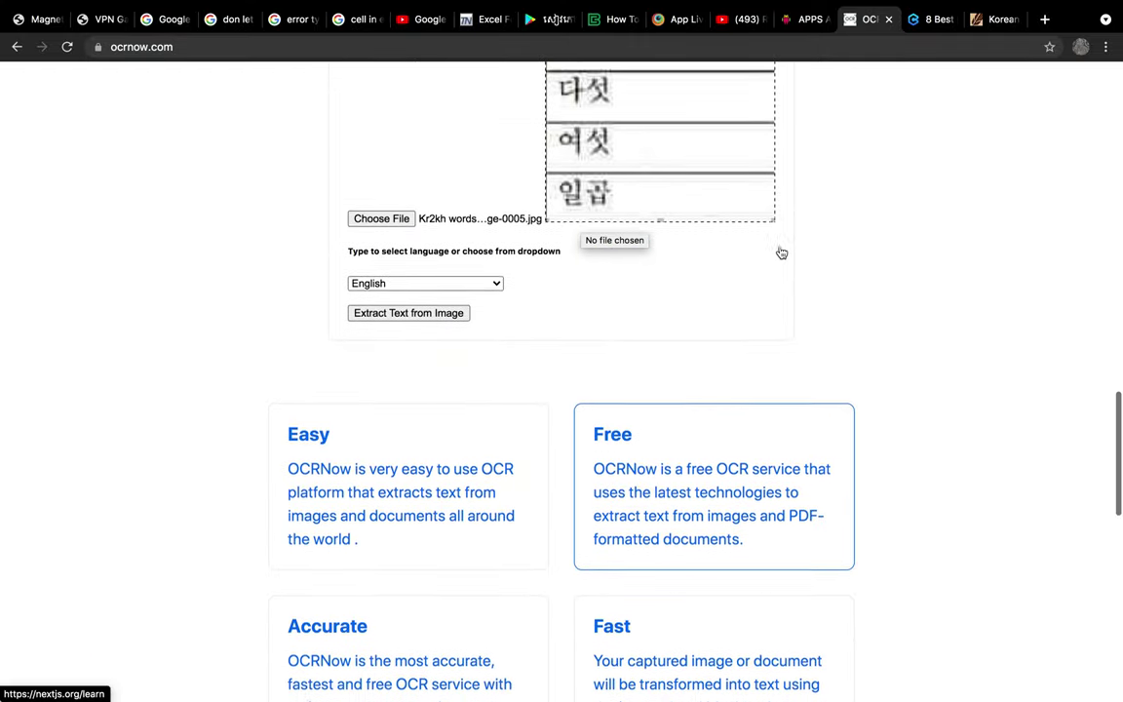
scroll(781, 253, "up", 1)
left_click(388, 341)
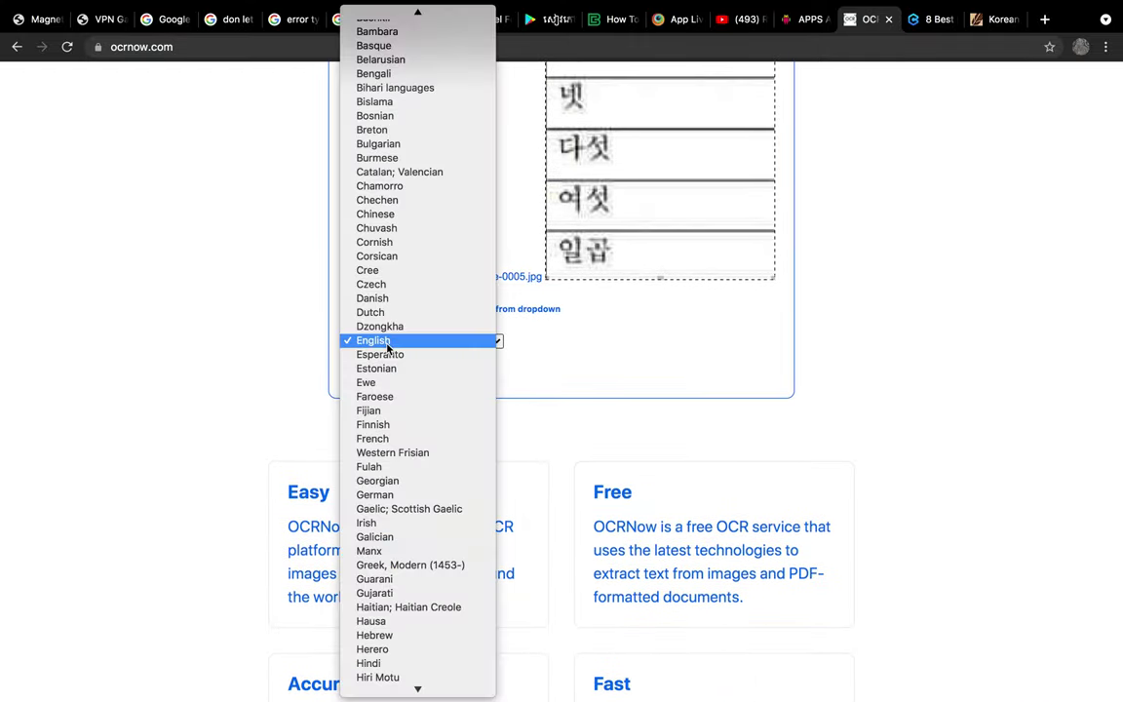
scroll(390, 606, "down", 20)
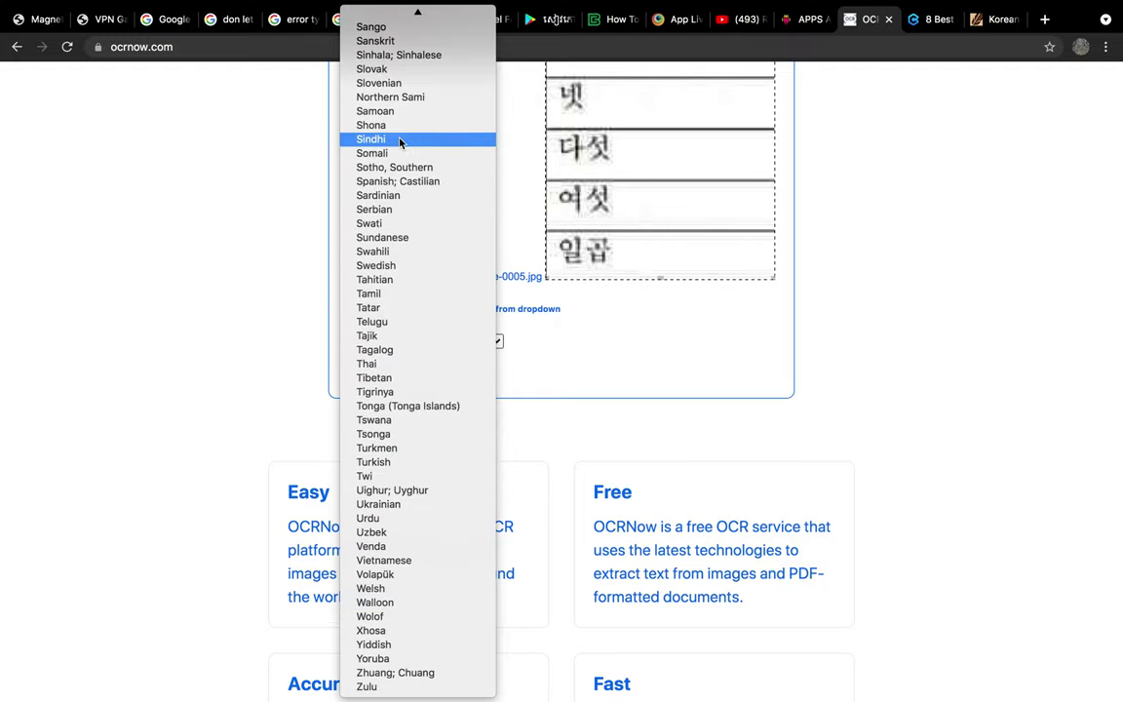
scroll(398, 142, "up", 15)
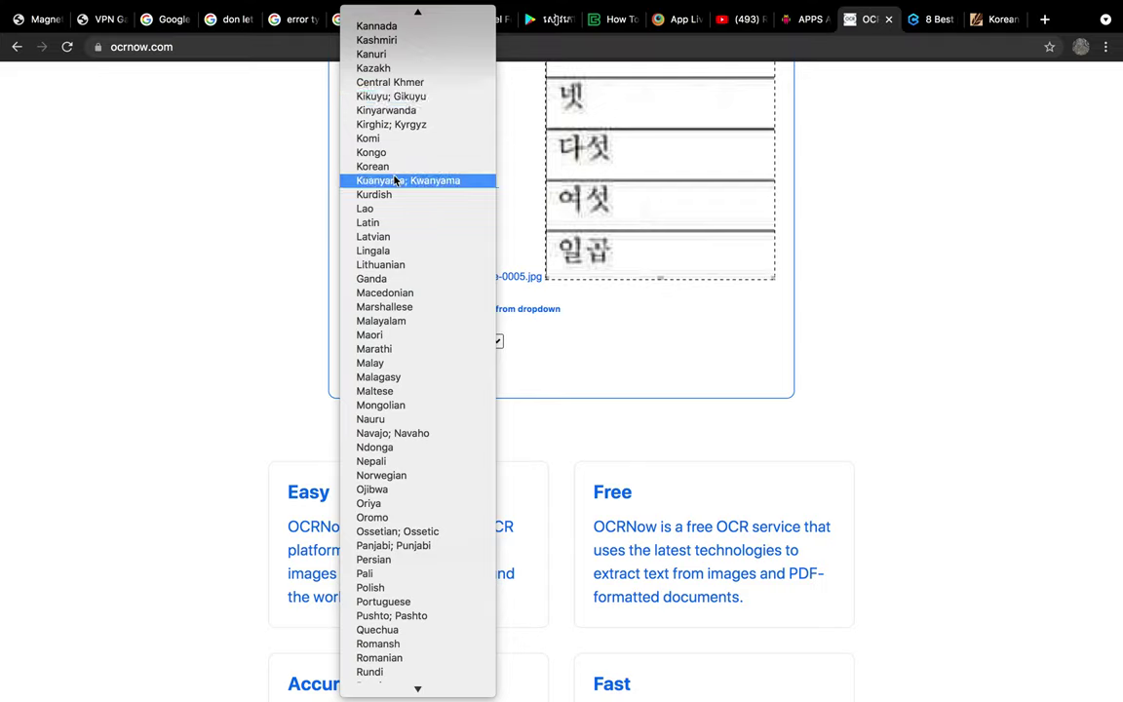
left_click(399, 167)
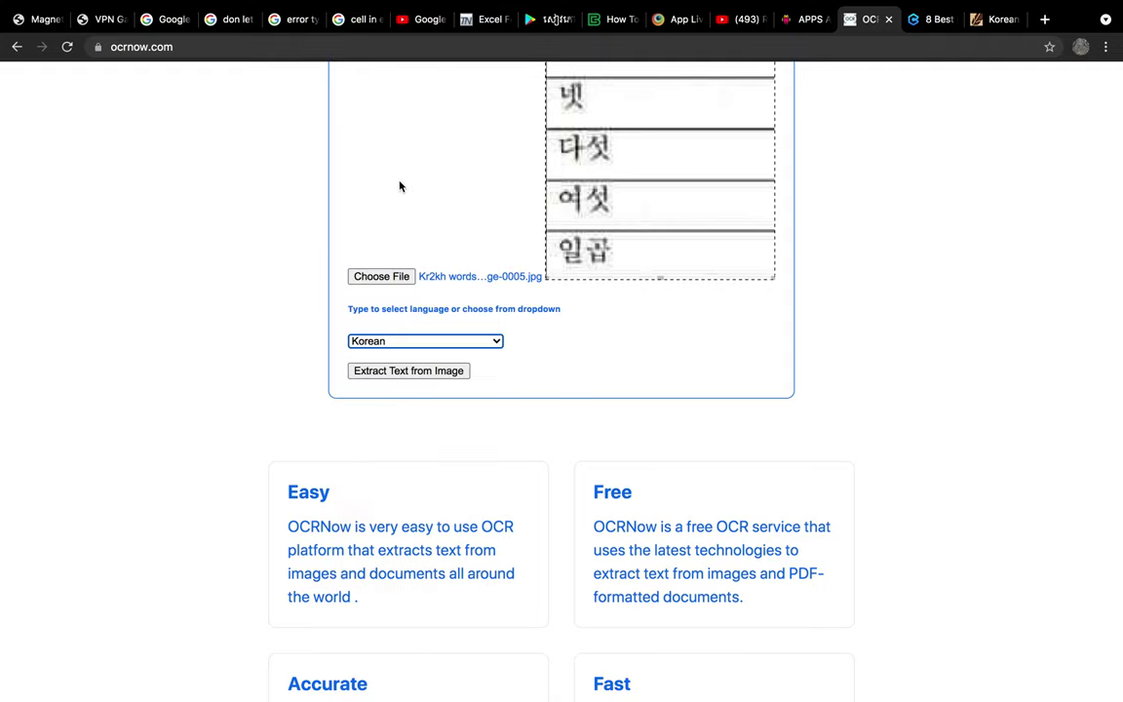
left_click(381, 371)
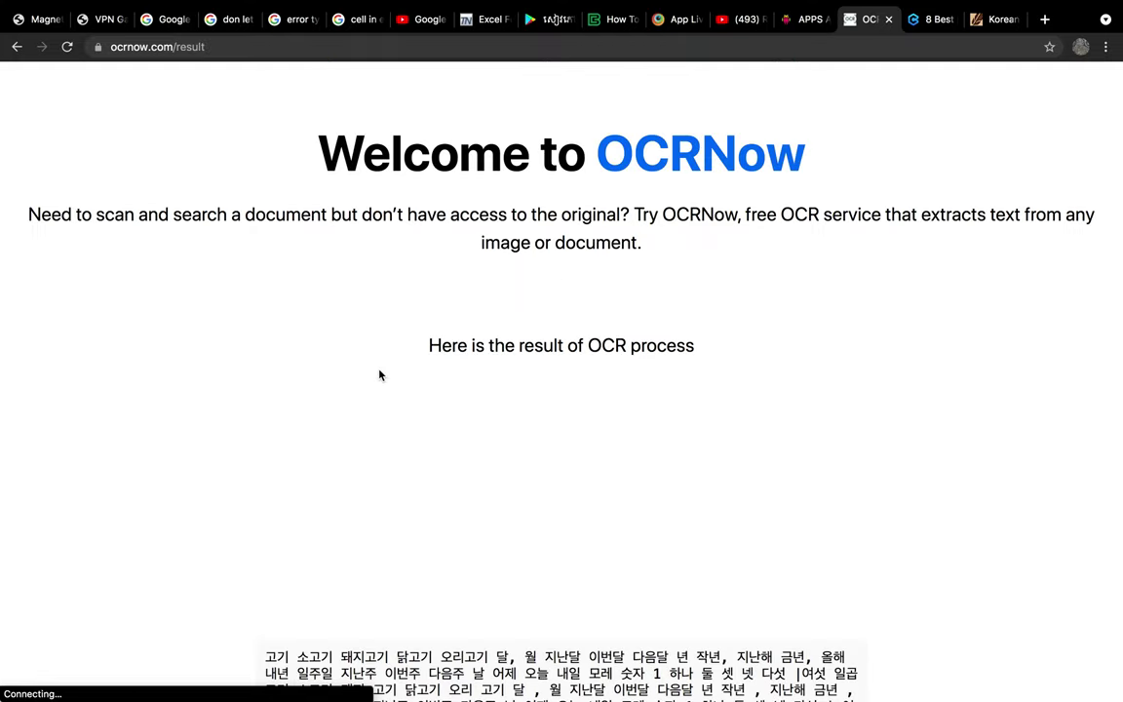
Copy the entire block of Korean text from the OCR result
scroll(380, 376, "down", 5)
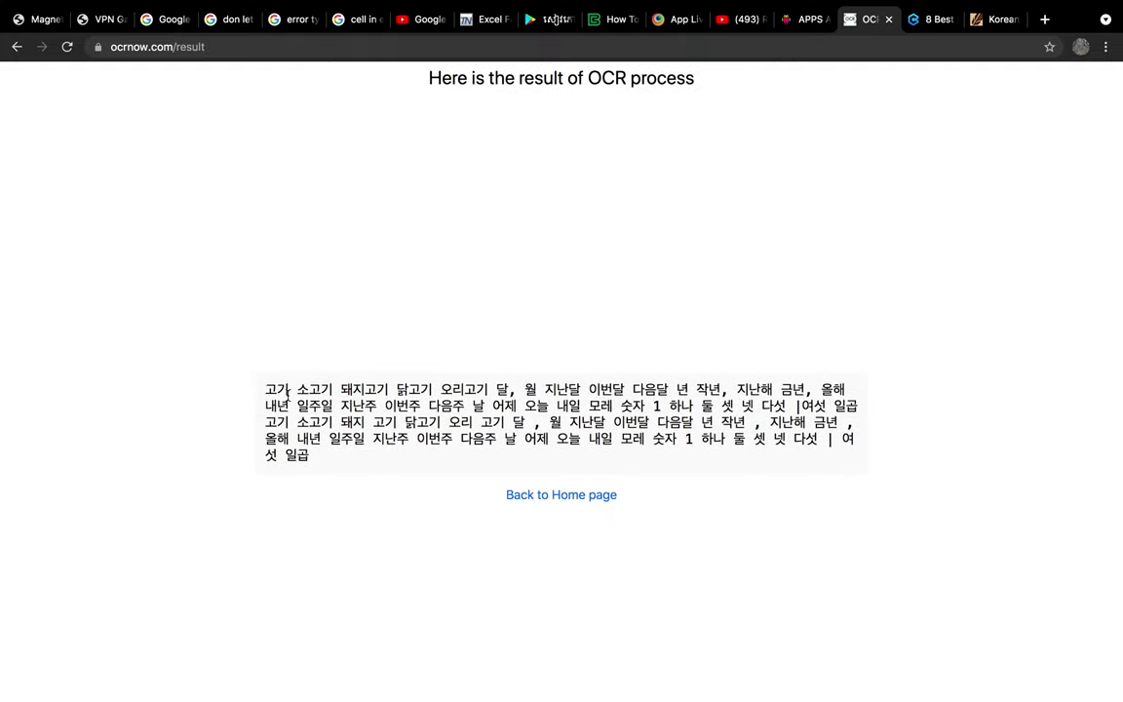
triple_click(287, 391)
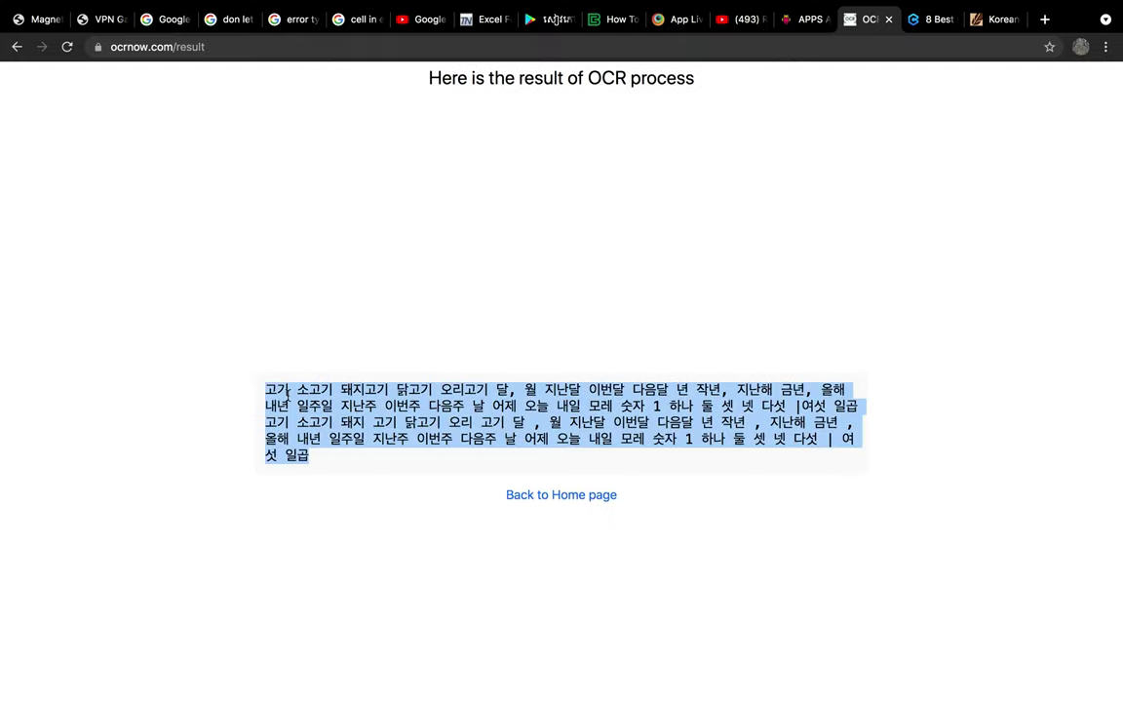
right_click(431, 415)
left_click(519, 291)
right_click(529, 427)
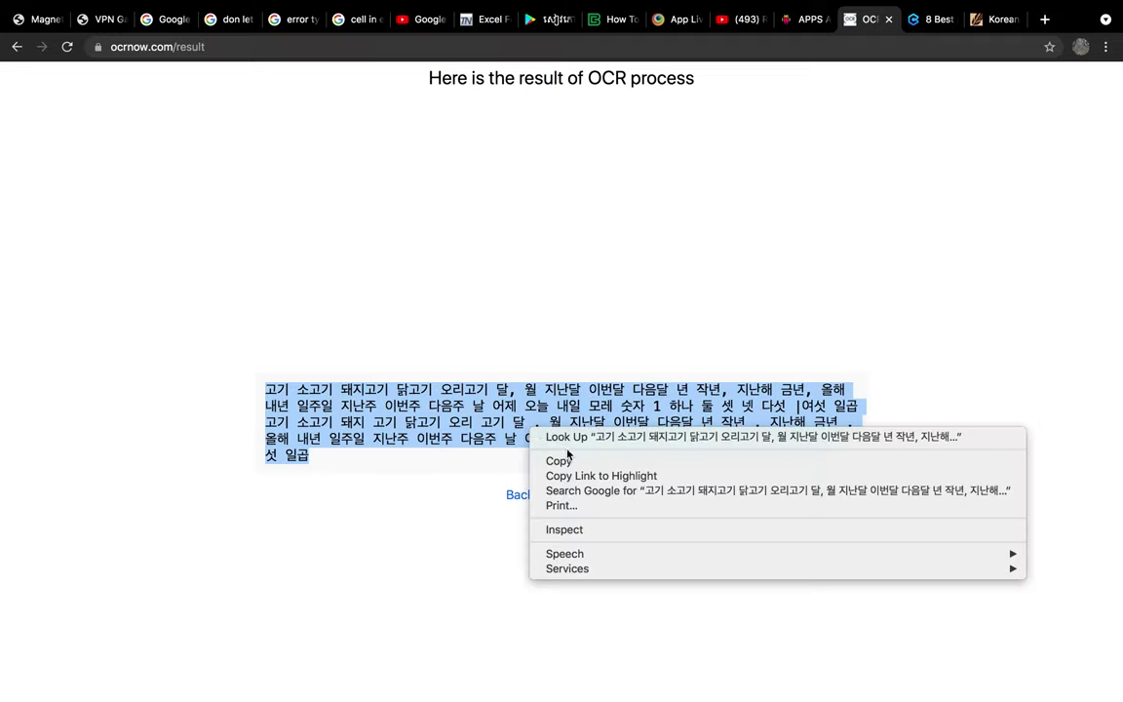
left_click(570, 461)
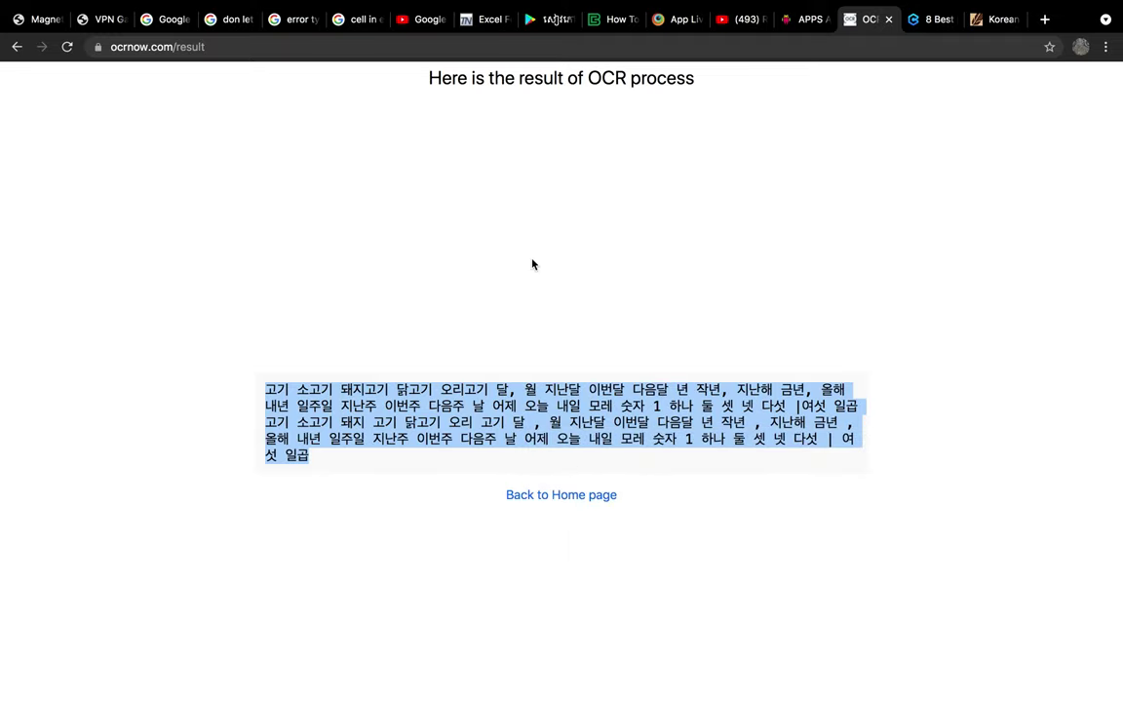
Switch to the word korea edit workbook in Excel and paste the copied Korean text into cell A1 of Sheet3
key("ctrl+Left")
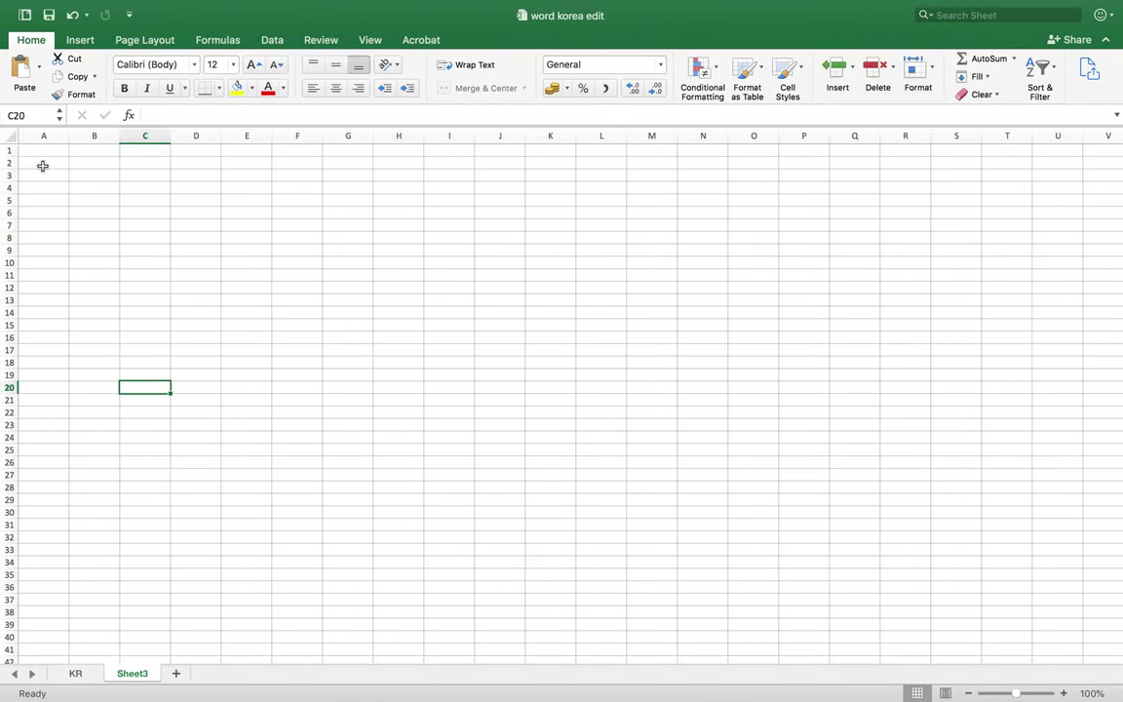
double_click(53, 150)
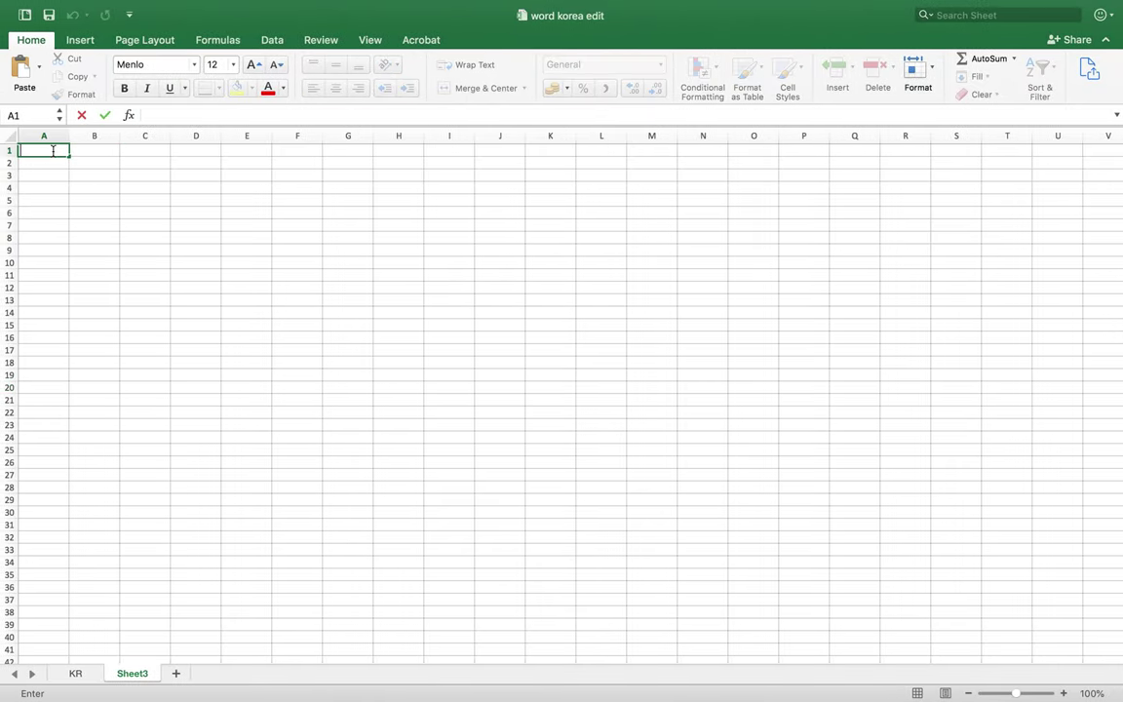
key("super+v")
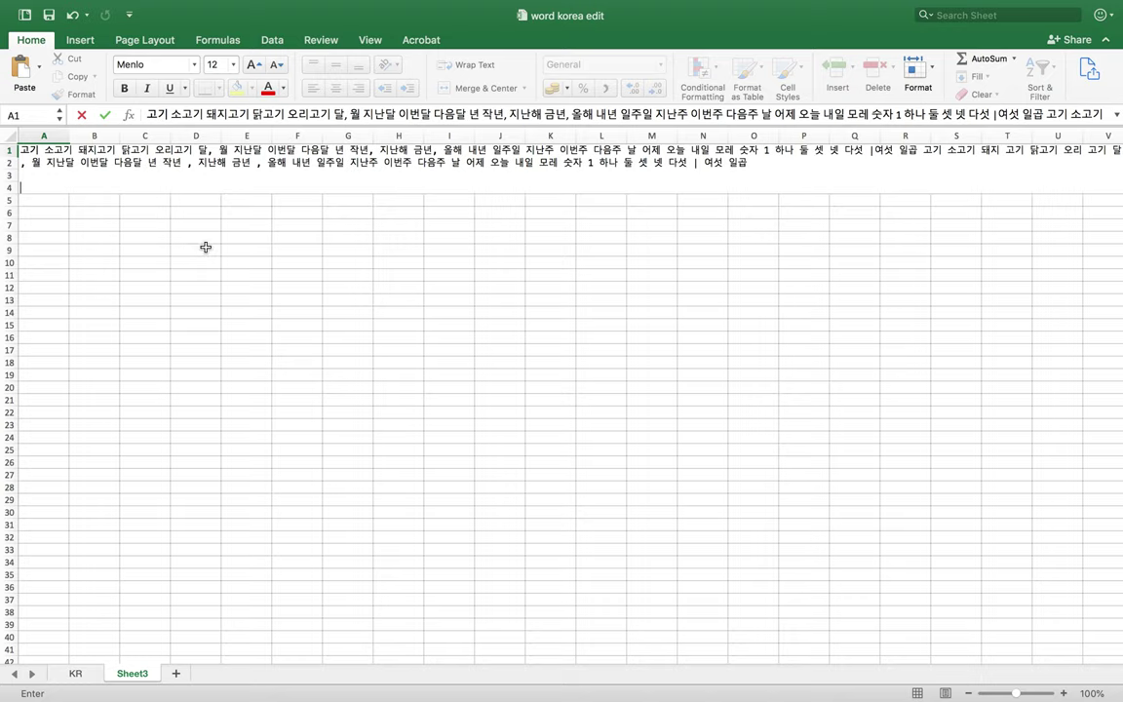
left_click(205, 245)
scroll(125, 341, "down", 1)
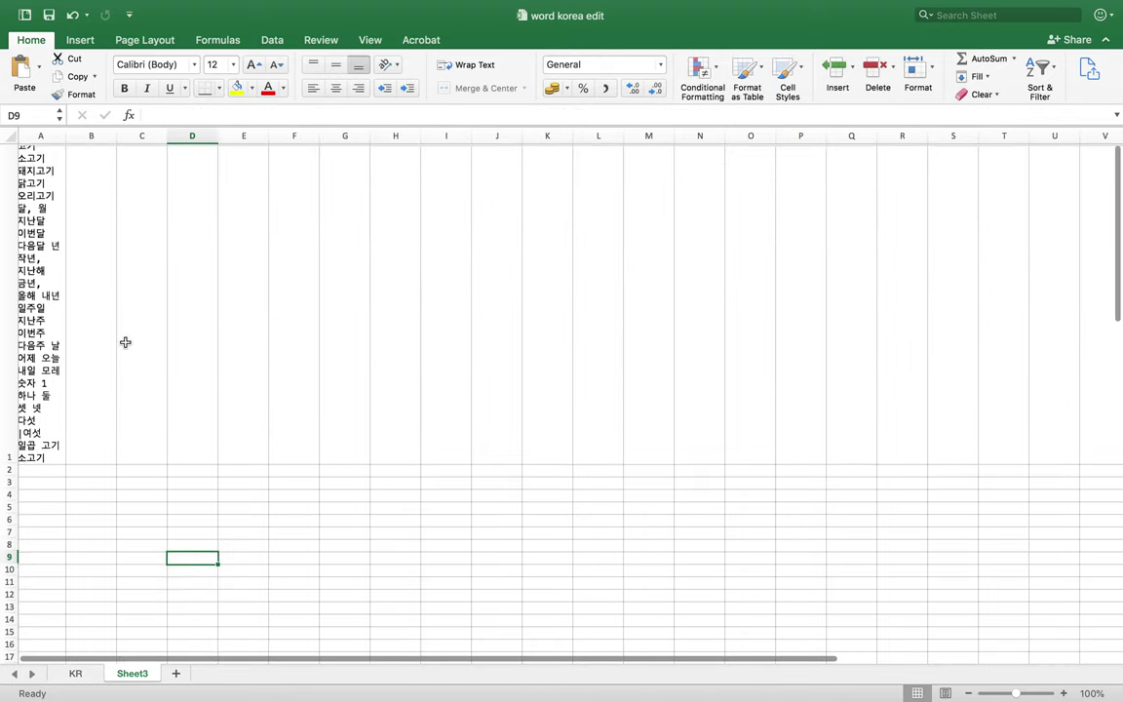
Split the text in A1 into separate columns with Text to Columns, using Fixed width, General format and destination $A$1
left_click(43, 241)
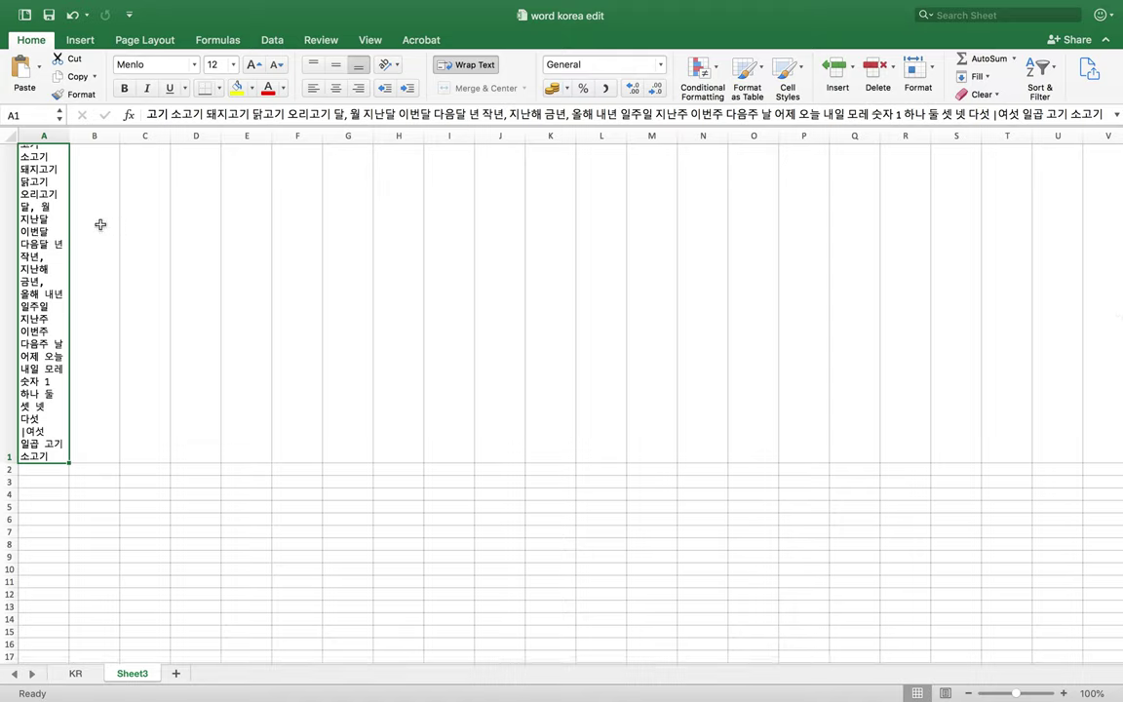
left_click(274, 40)
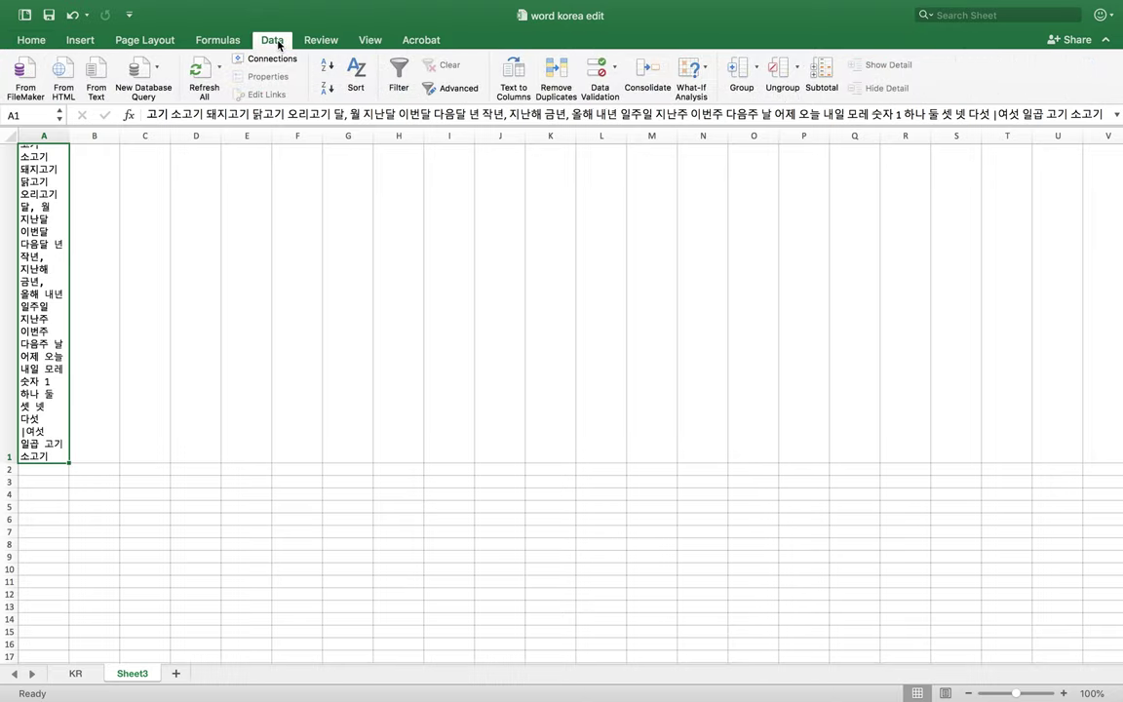
left_click(514, 71)
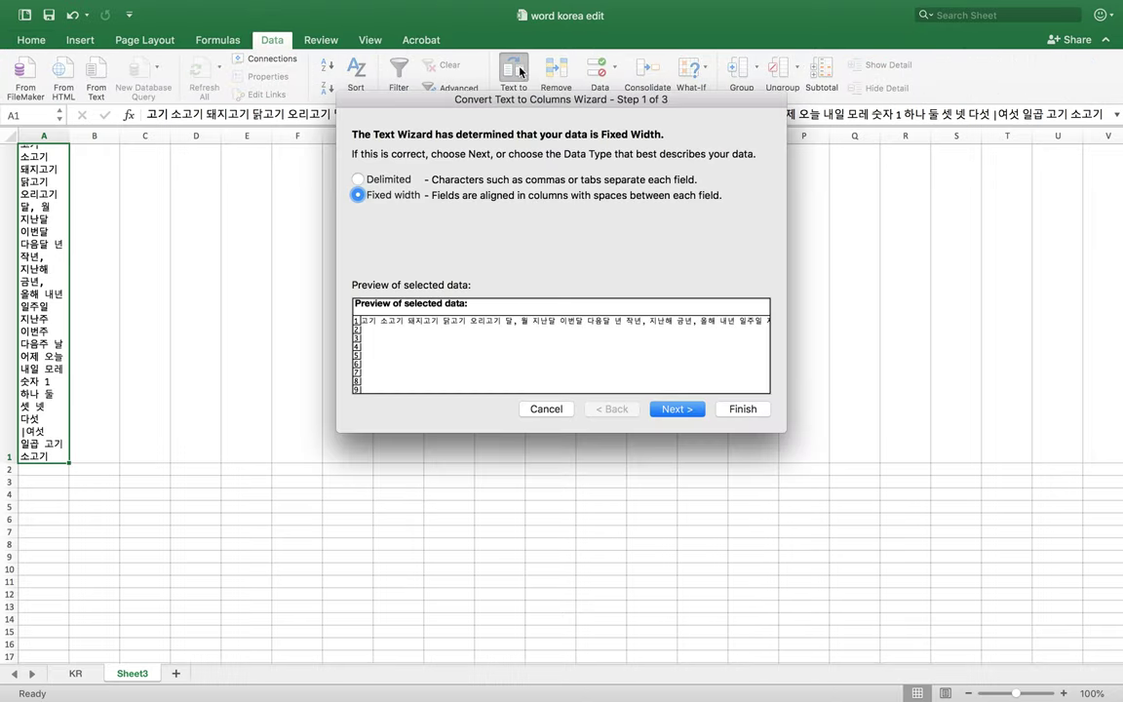
left_click(679, 410)
left_click(679, 409)
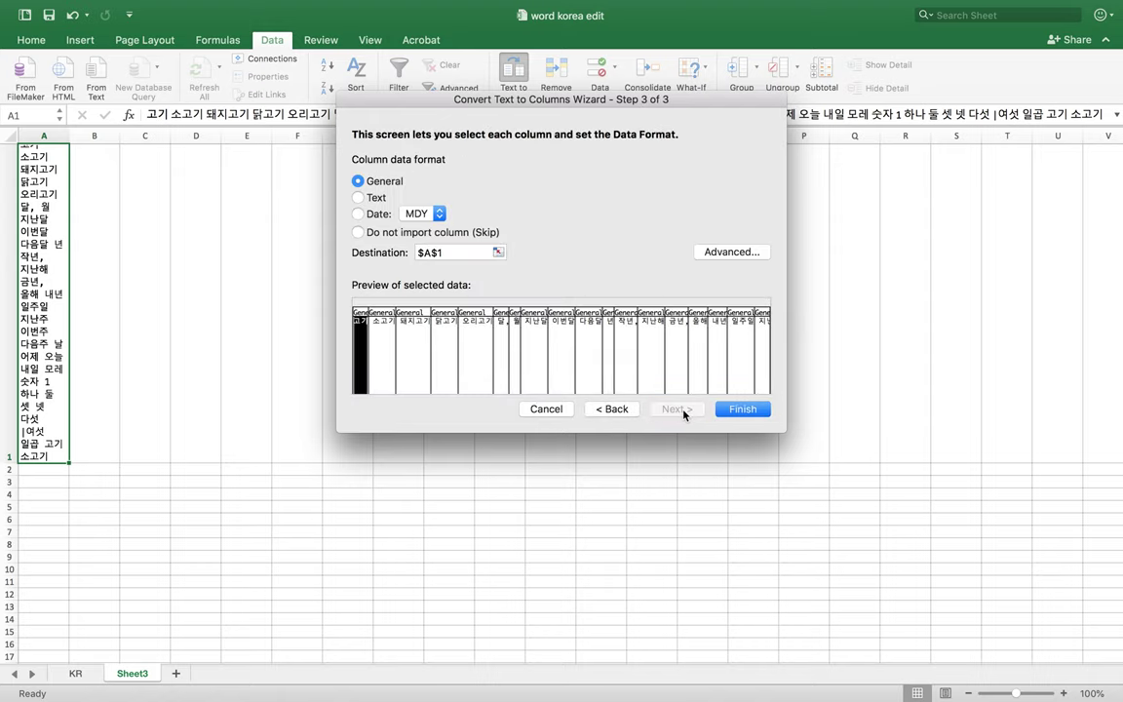
left_click(742, 410)
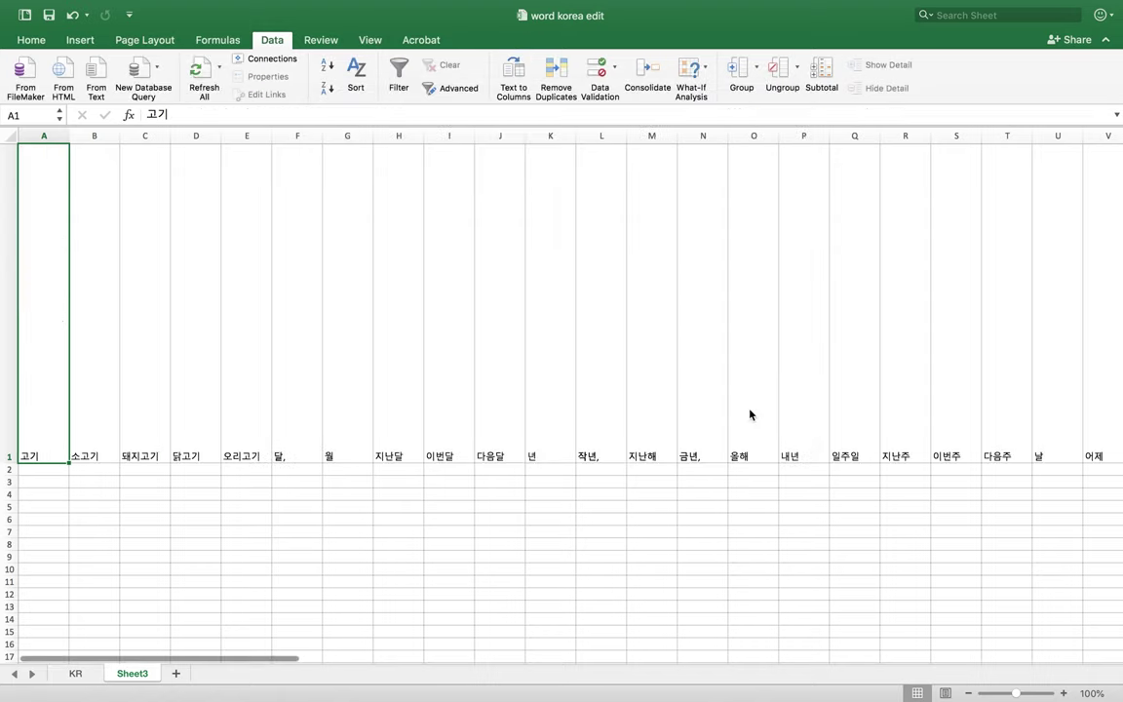
left_click(488, 539)
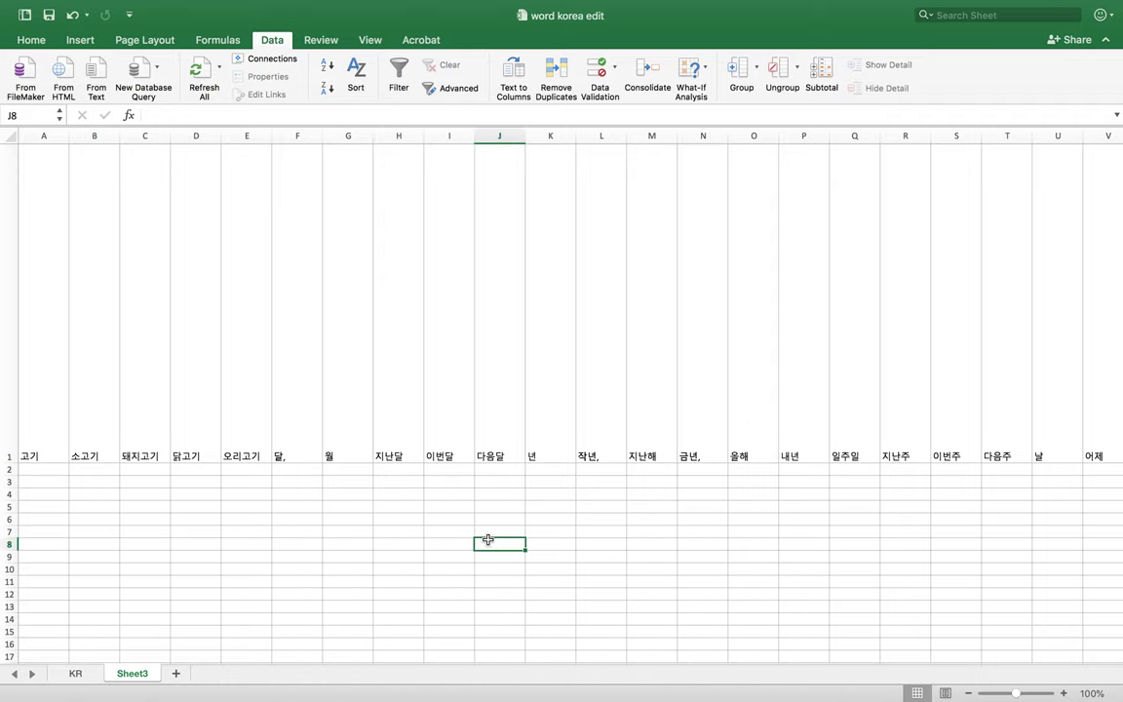
scroll(487, 539, "down", 5)
scroll(489, 539, "up", 5)
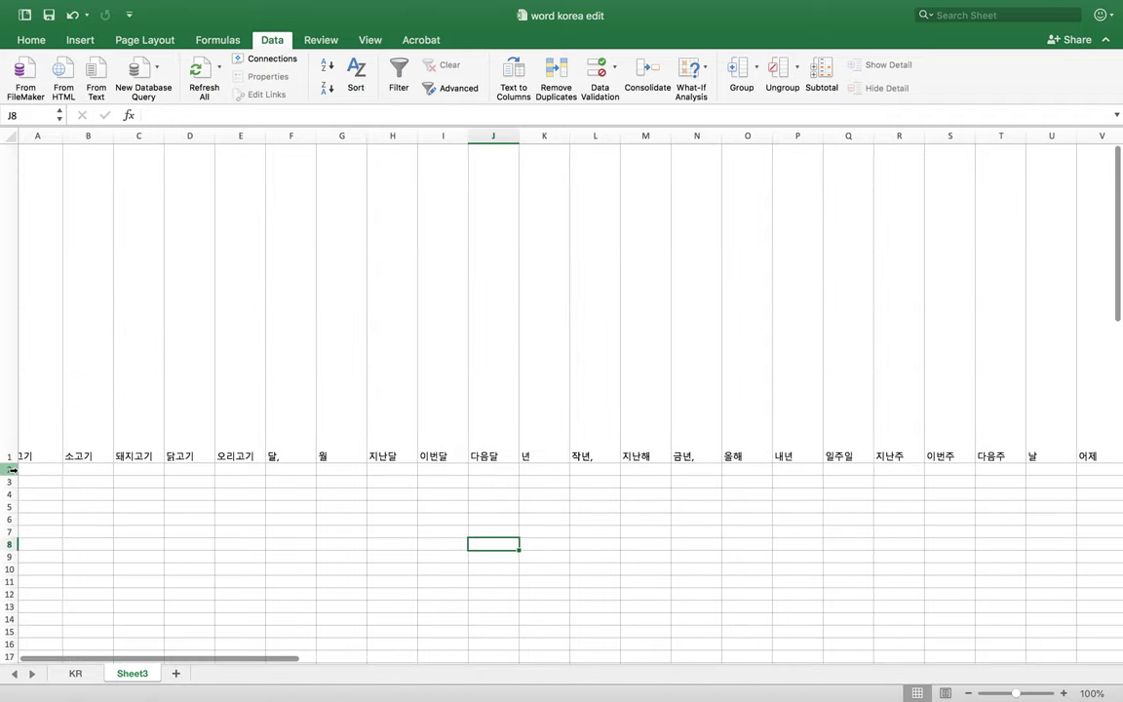
left_click(36, 471)
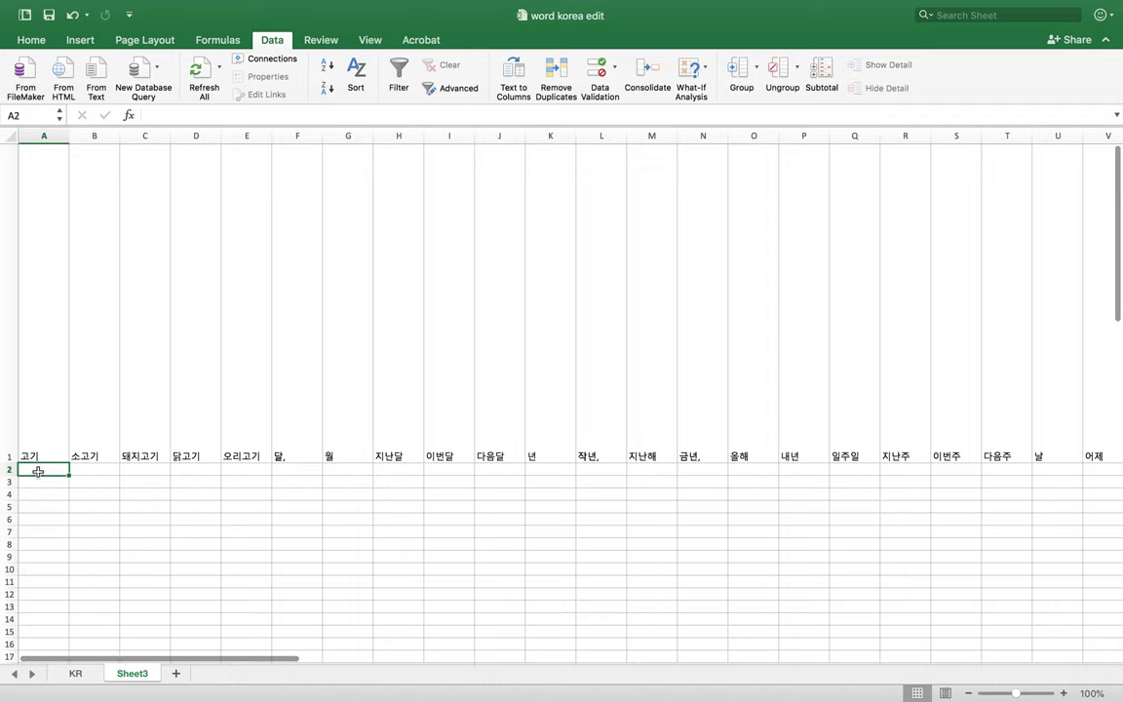
Copy all the separated Korean words in row 1, from cell A1 through BV1
left_click(38, 346)
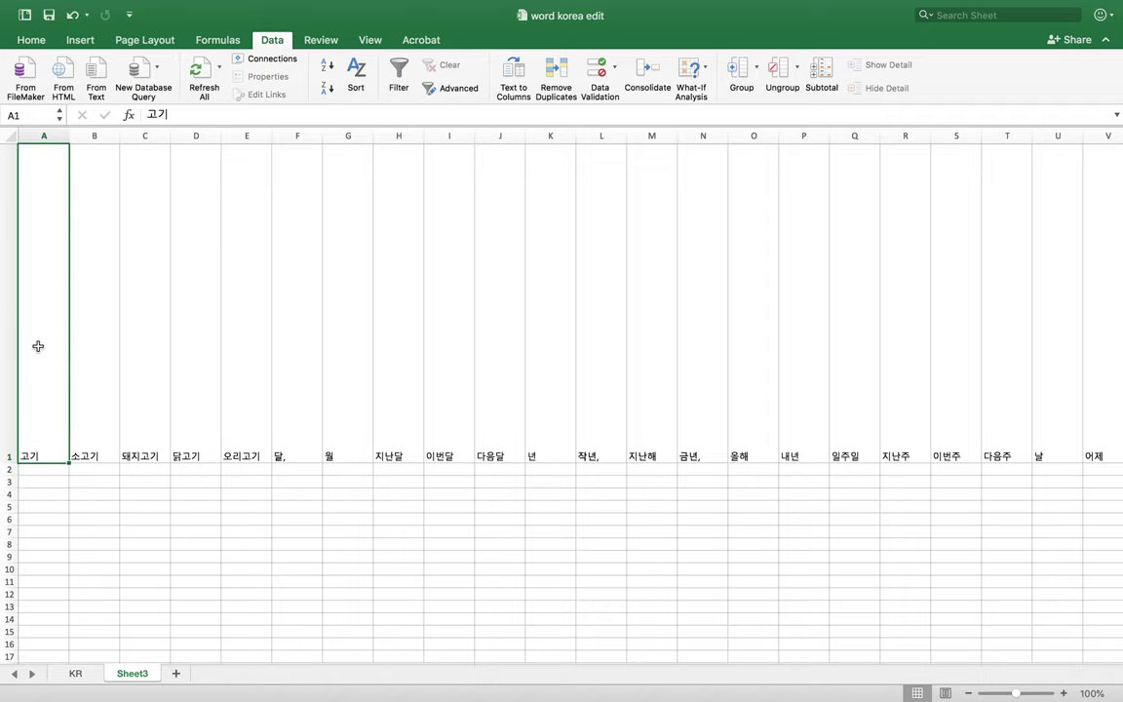
key("super+shift+Right")
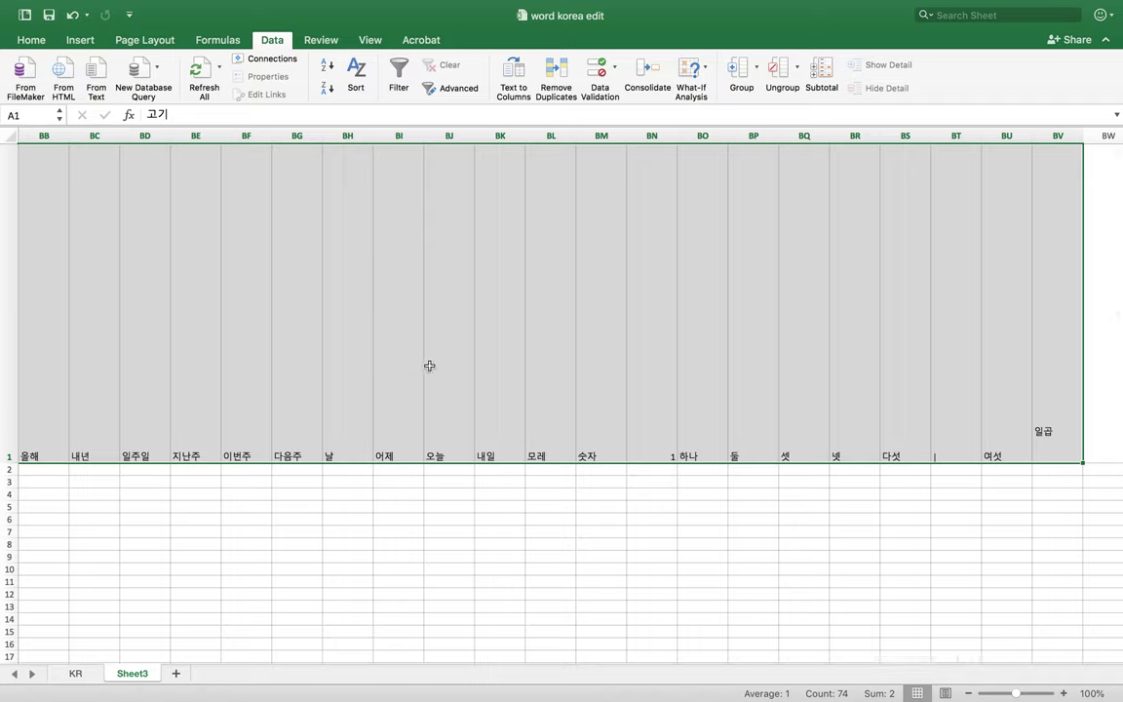
right_click(413, 285)
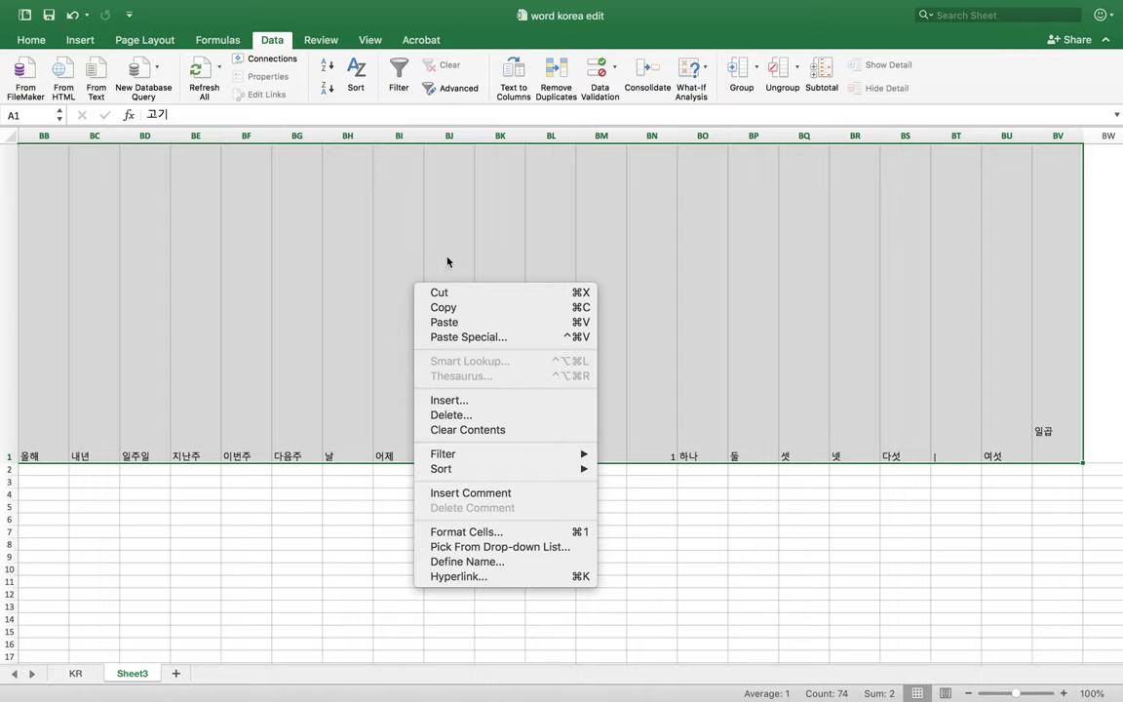
left_click(453, 308)
scroll(453, 310, "left", 15)
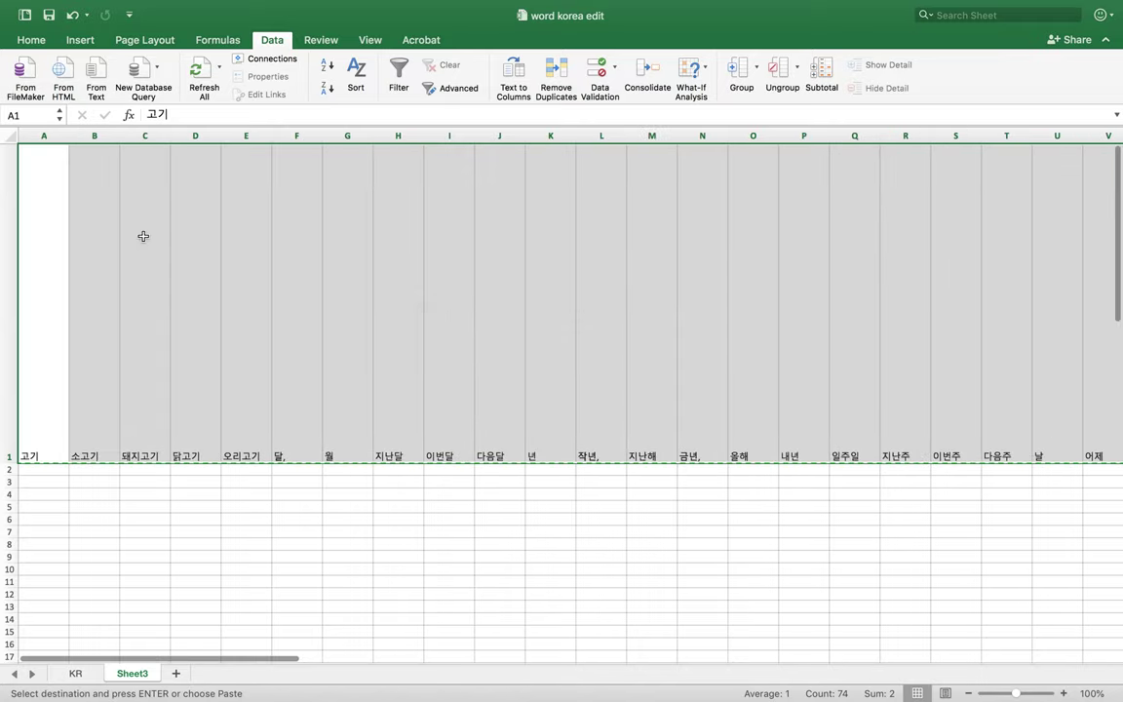
Paste the copied words transposed into a vertical list starting at cell A2, using Paste Special with Transpose
left_click(56, 472)
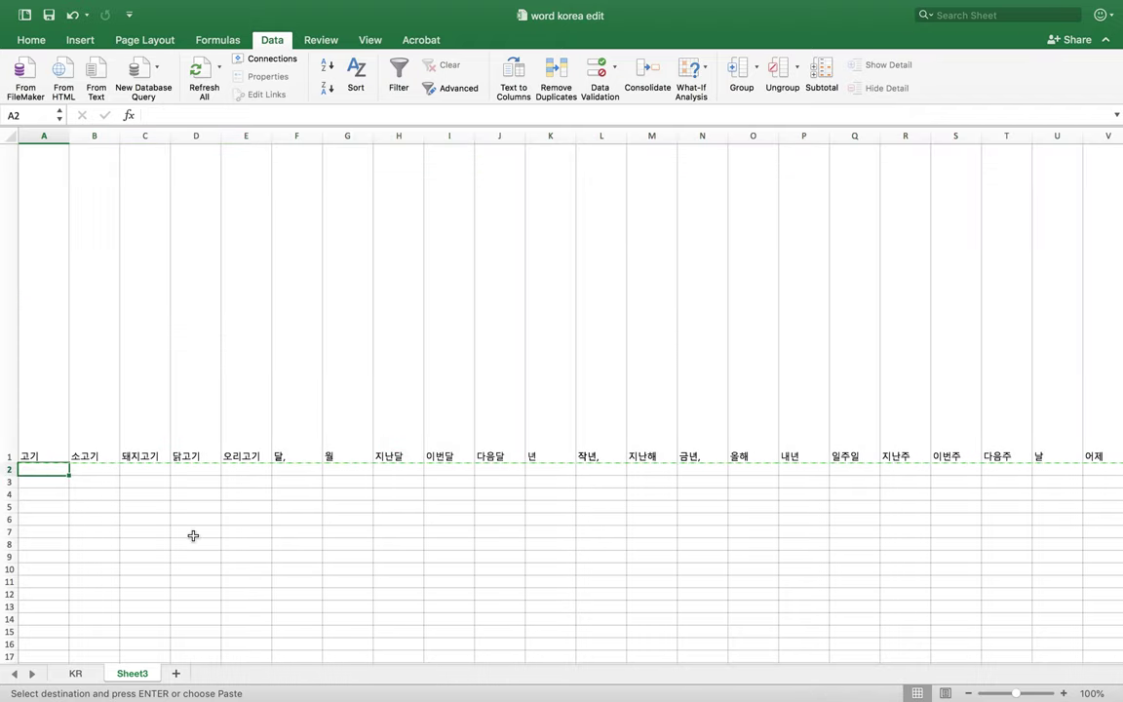
left_click(37, 43)
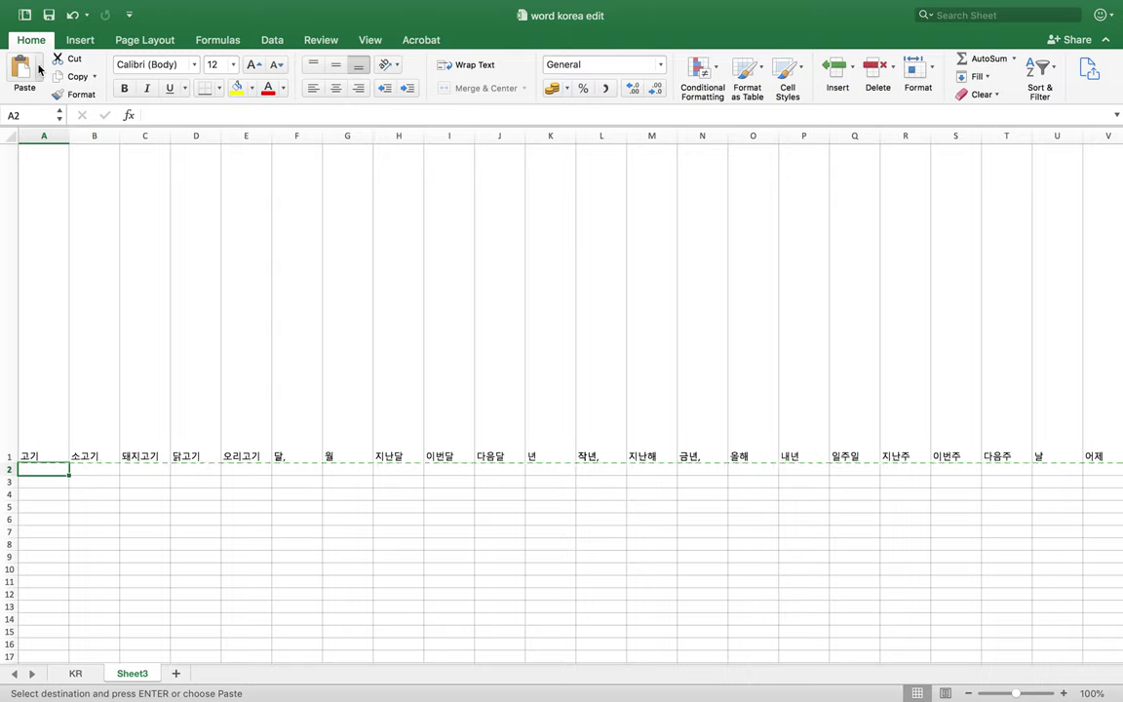
left_click(39, 65)
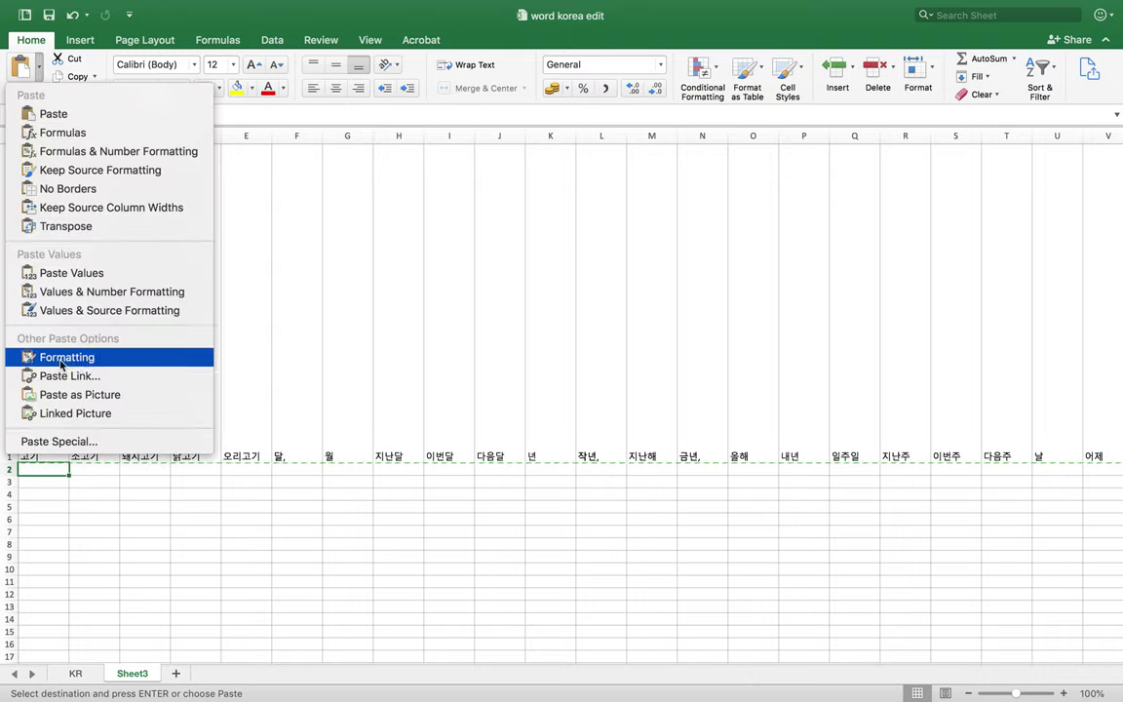
left_click(61, 441)
left_click(543, 368)
left_click(674, 397)
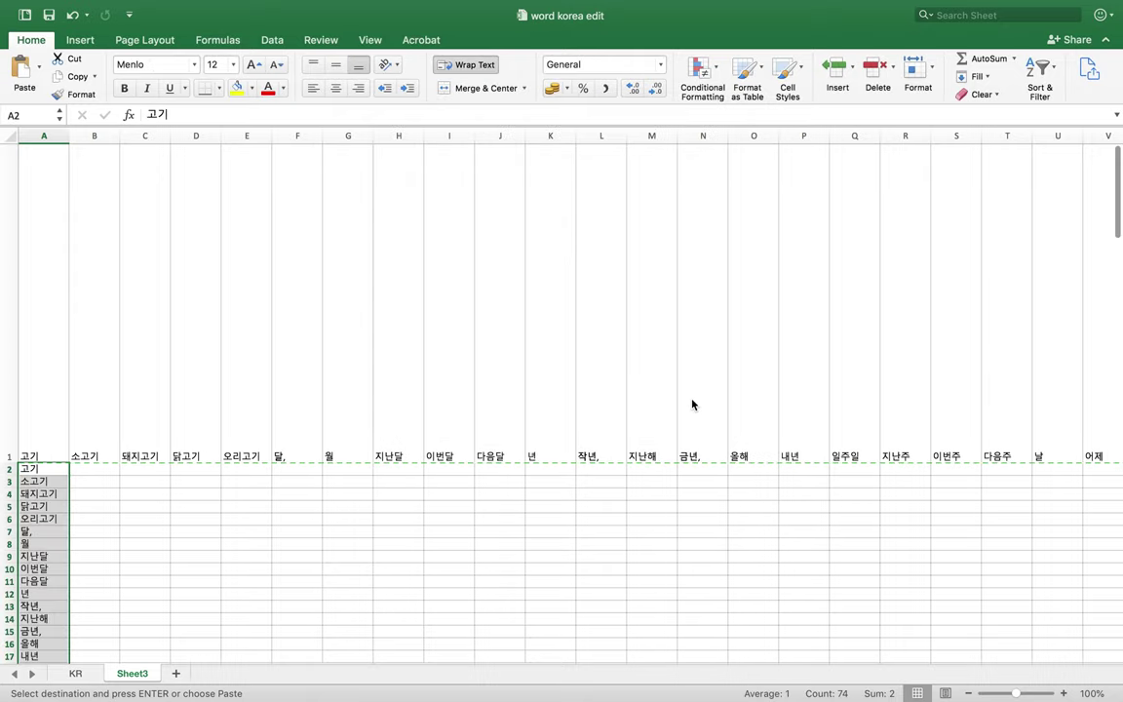
Delete the original horizontal word row, row 1, from Sheet3
scroll(401, 508, "down", 5)
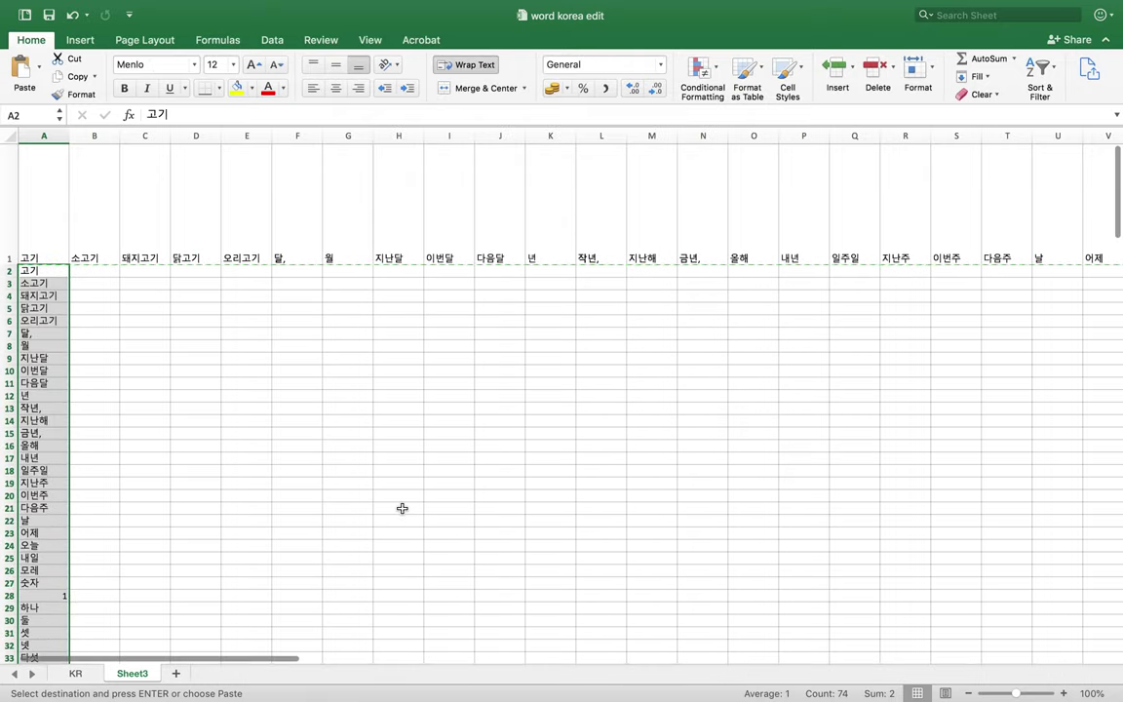
left_click(12, 213)
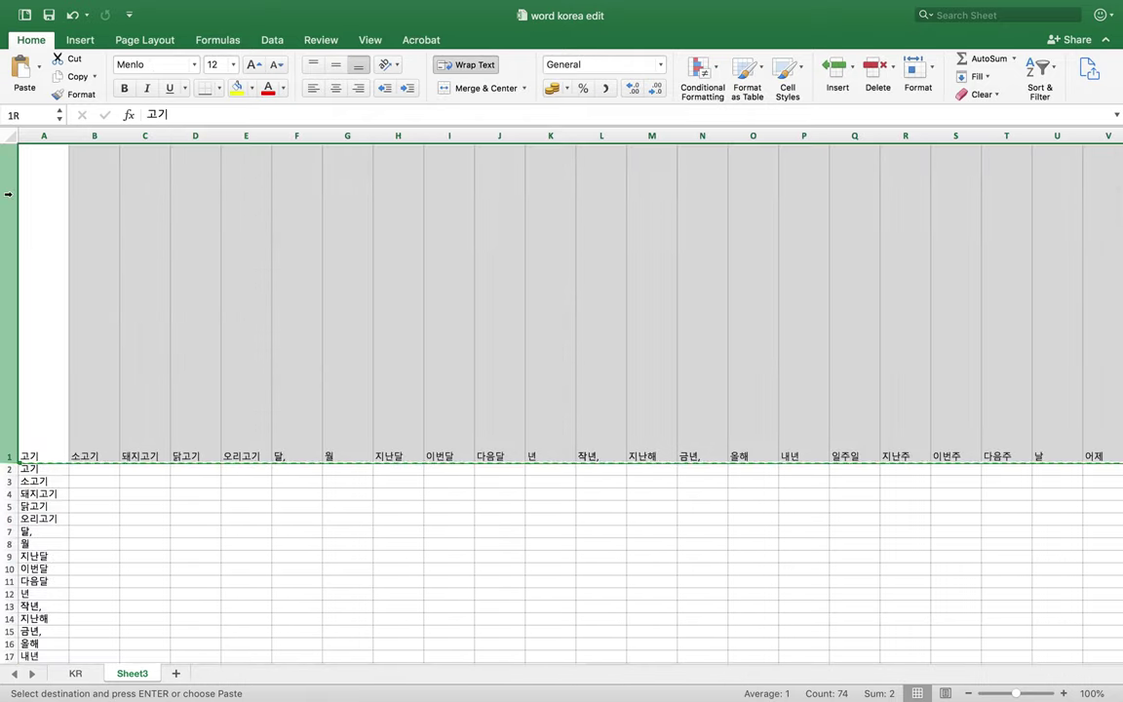
right_click(12, 213)
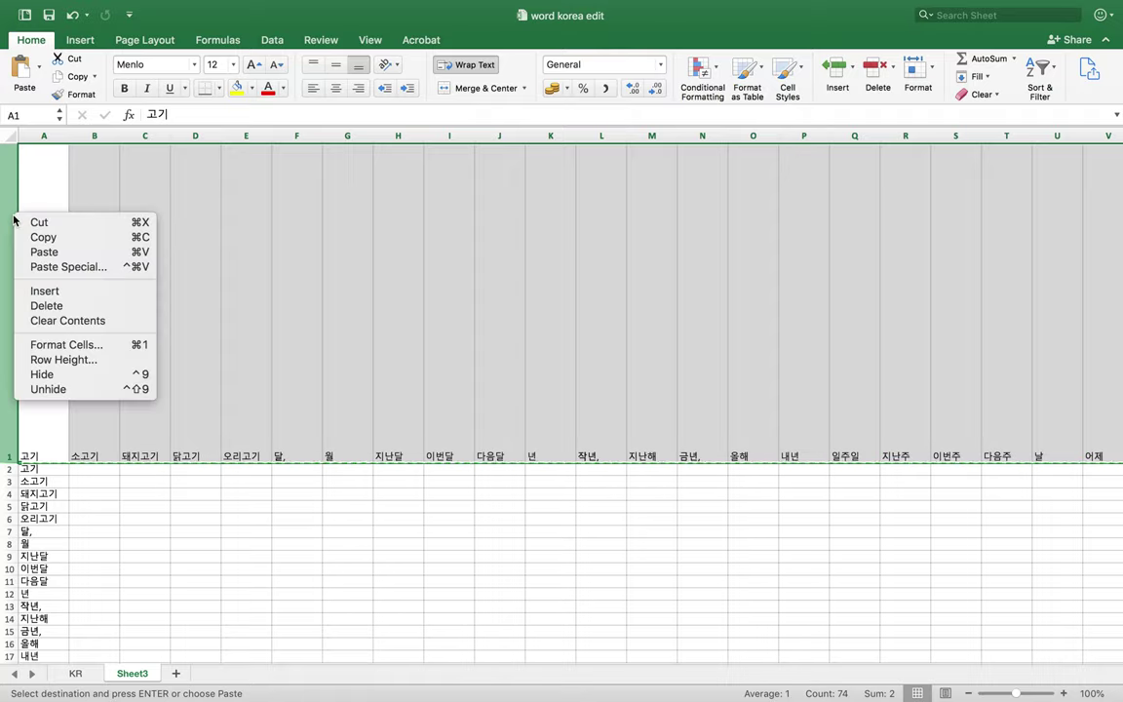
left_click(63, 306)
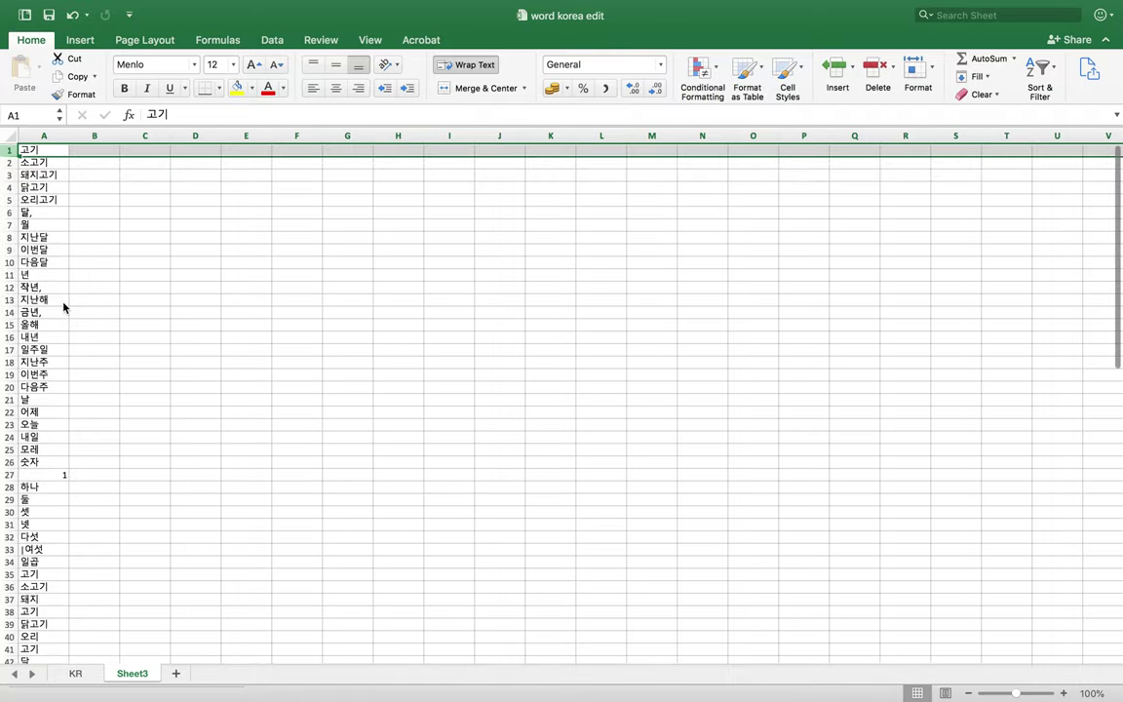
left_click(209, 291)
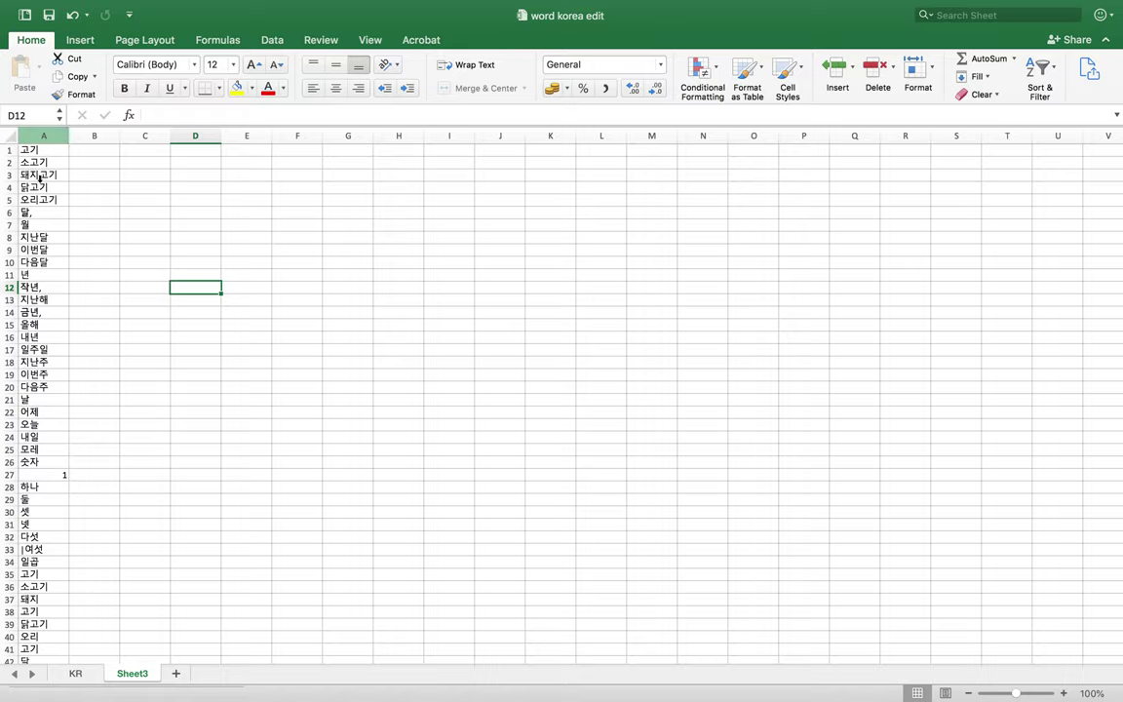
Look through the vertical word list in column A for the point where the words start repeating
scroll(51, 283, "down", 5)
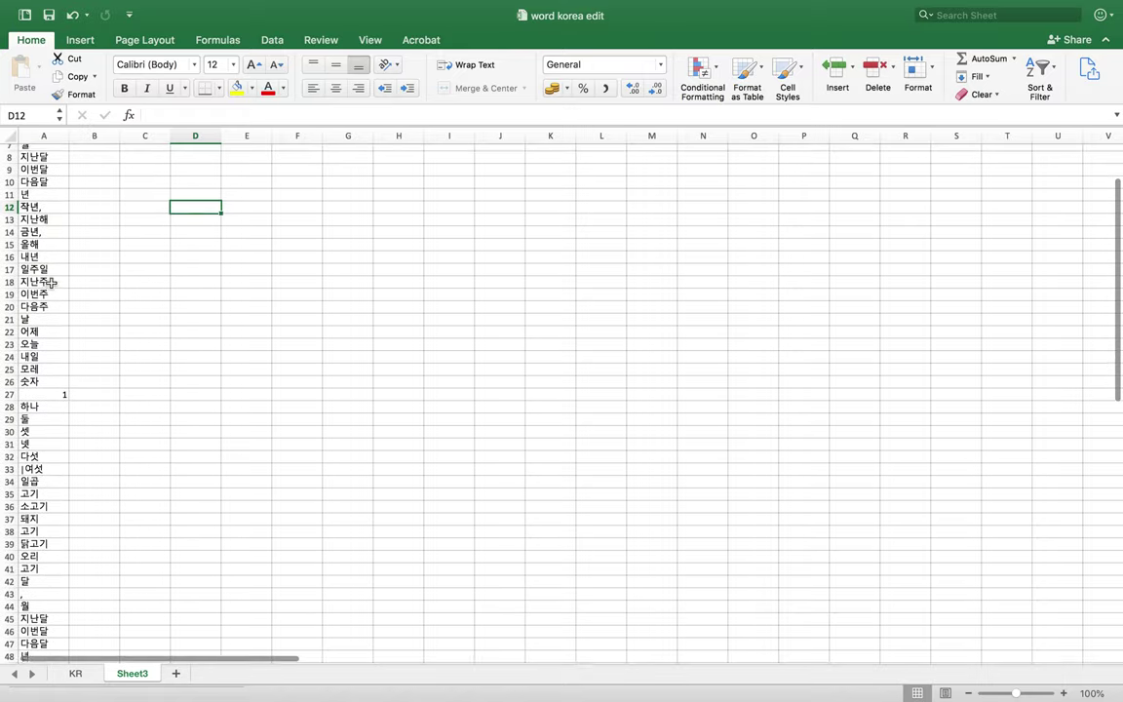
scroll(50, 283, "down", 5)
scroll(51, 283, "down", 5)
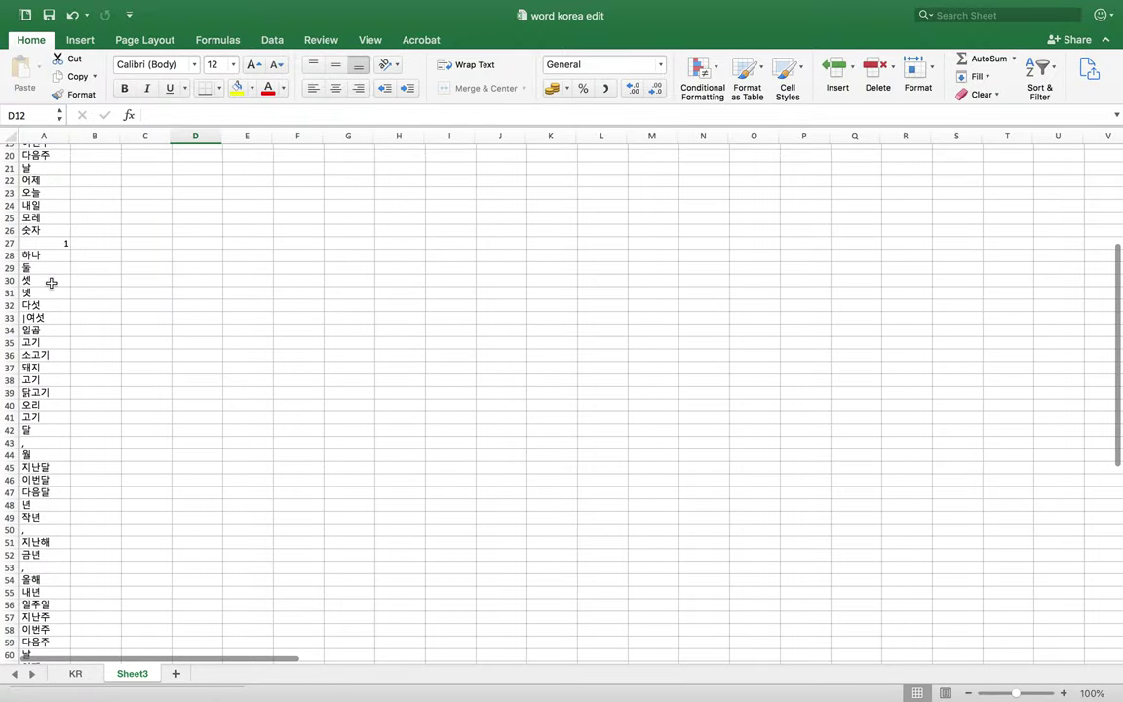
scroll(51, 282, "up", 1)
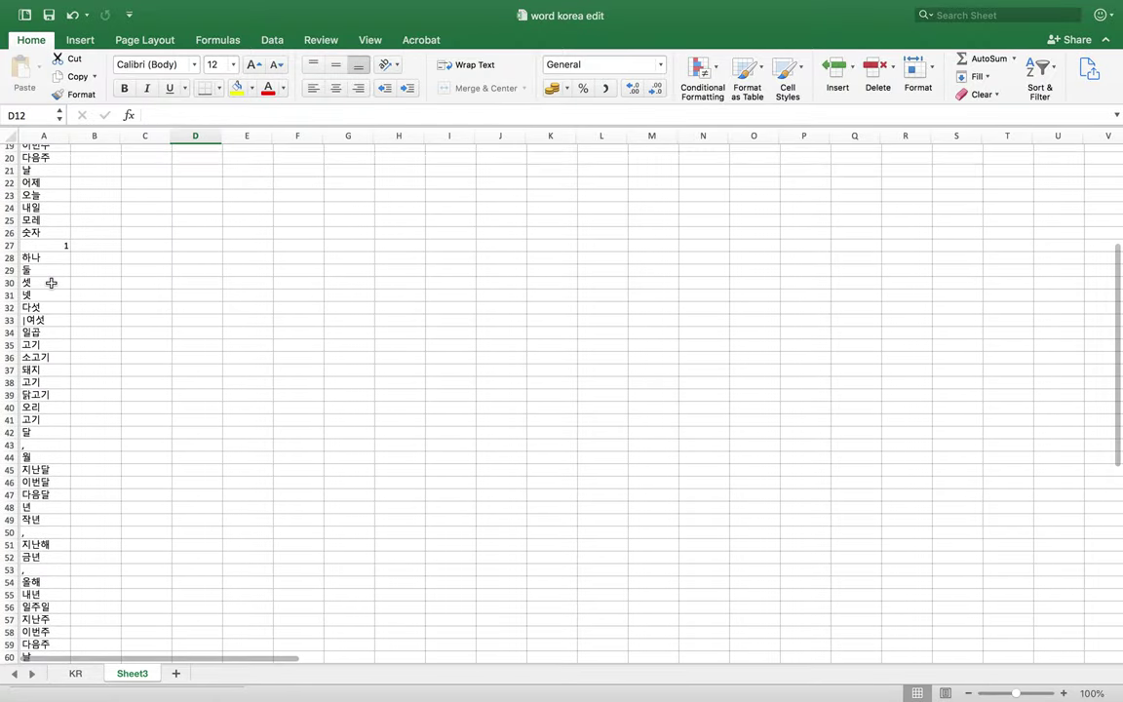
scroll(22, 382, "right", 1)
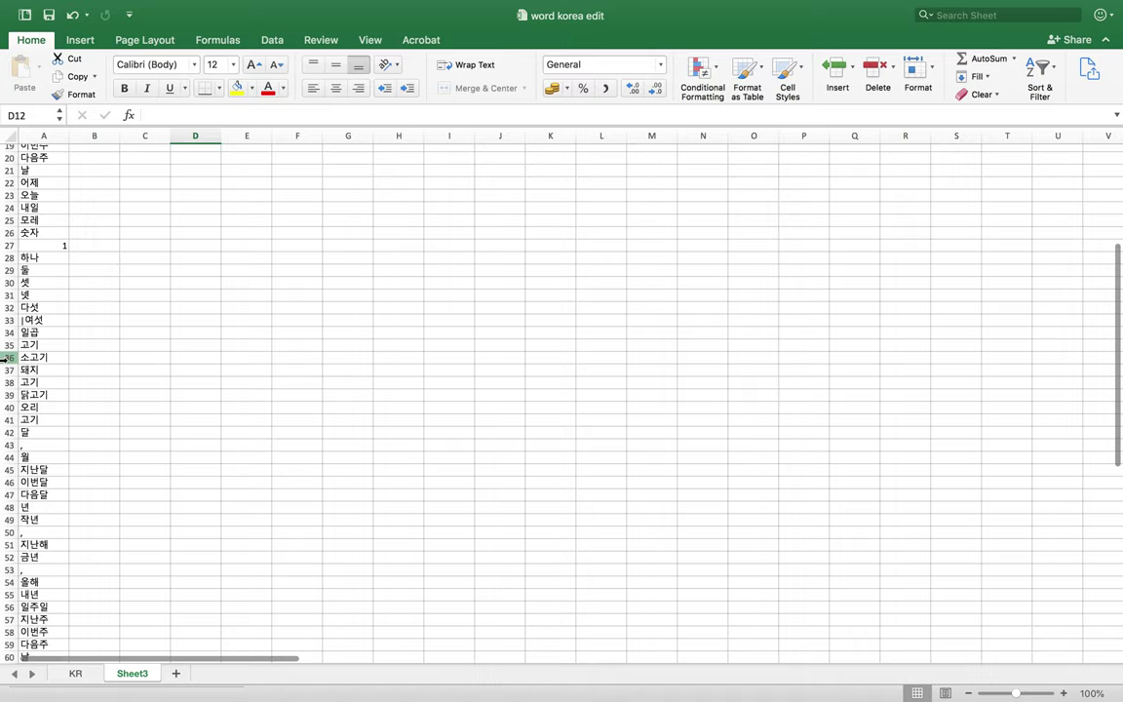
left_click(4, 362)
scroll(248, 275, "up", 1)
scroll(248, 275, "up", 5)
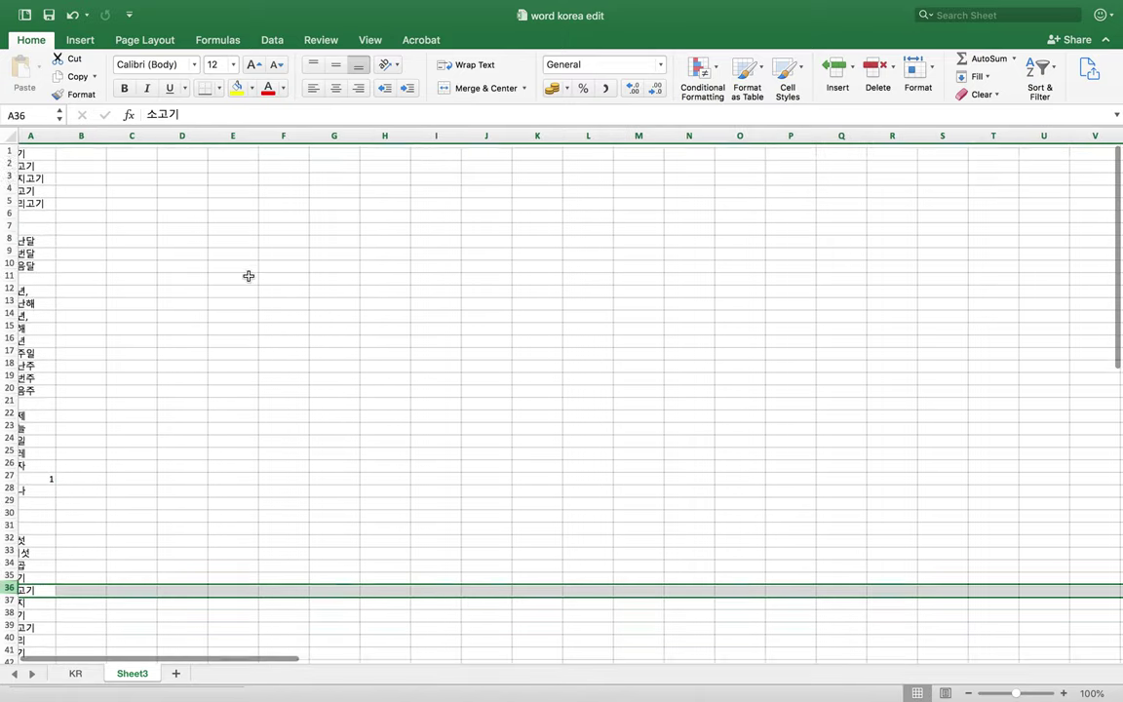
scroll(248, 276, "up", 2)
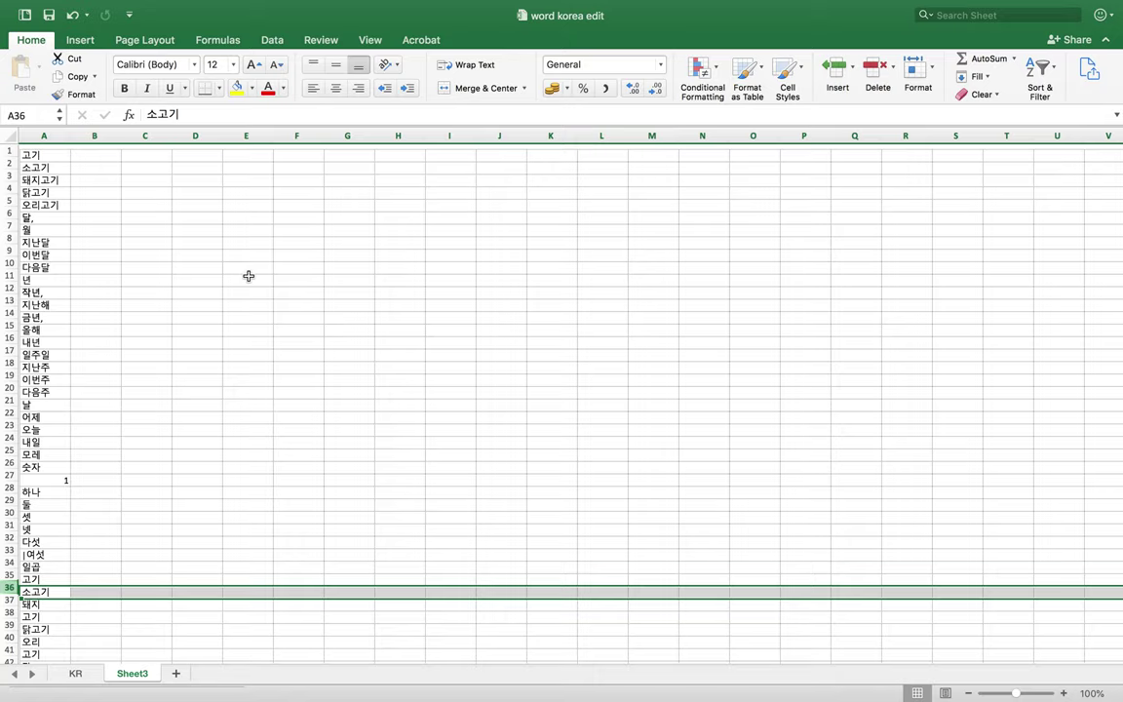
scroll(249, 276, "up", 2)
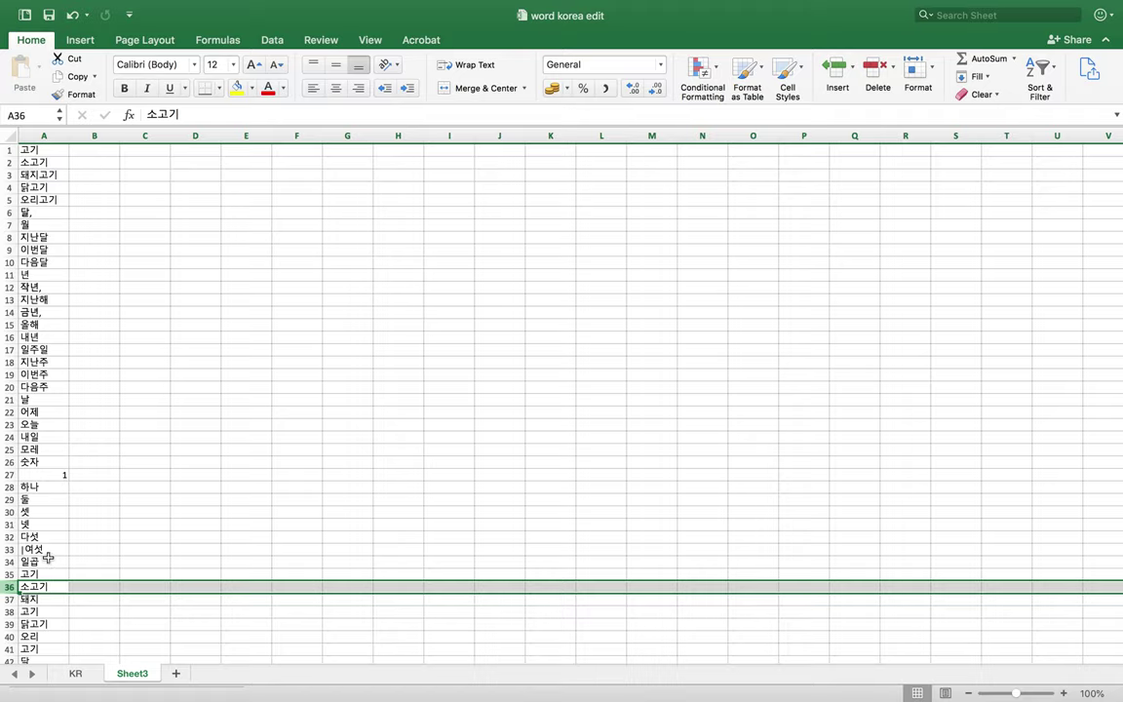
Delete rows 35 through 74, which hold the repeated words, from Sheet3
left_click(13, 574)
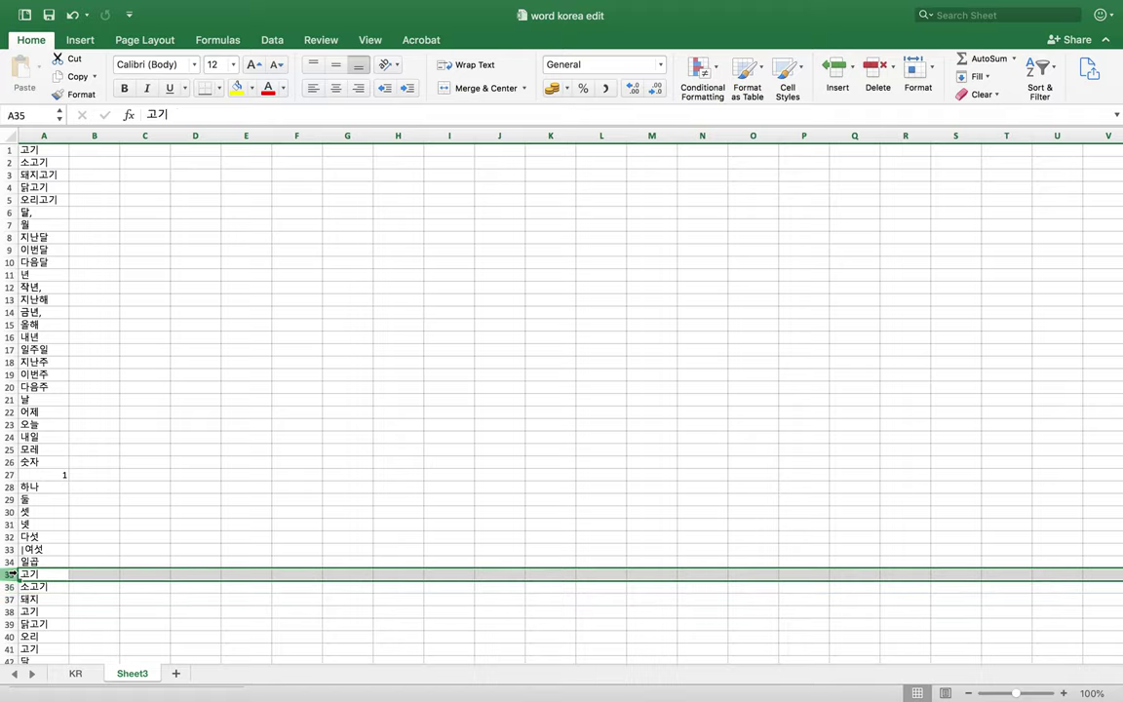
scroll(100, 549, "down", 5)
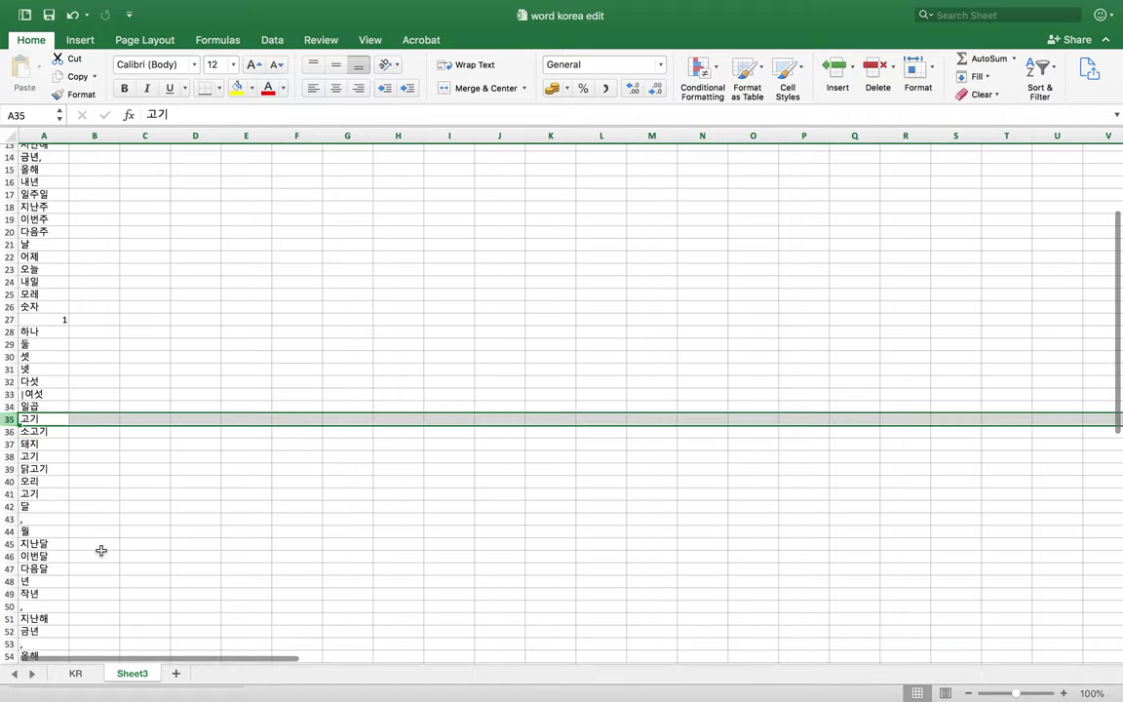
scroll(100, 551, "down", 5)
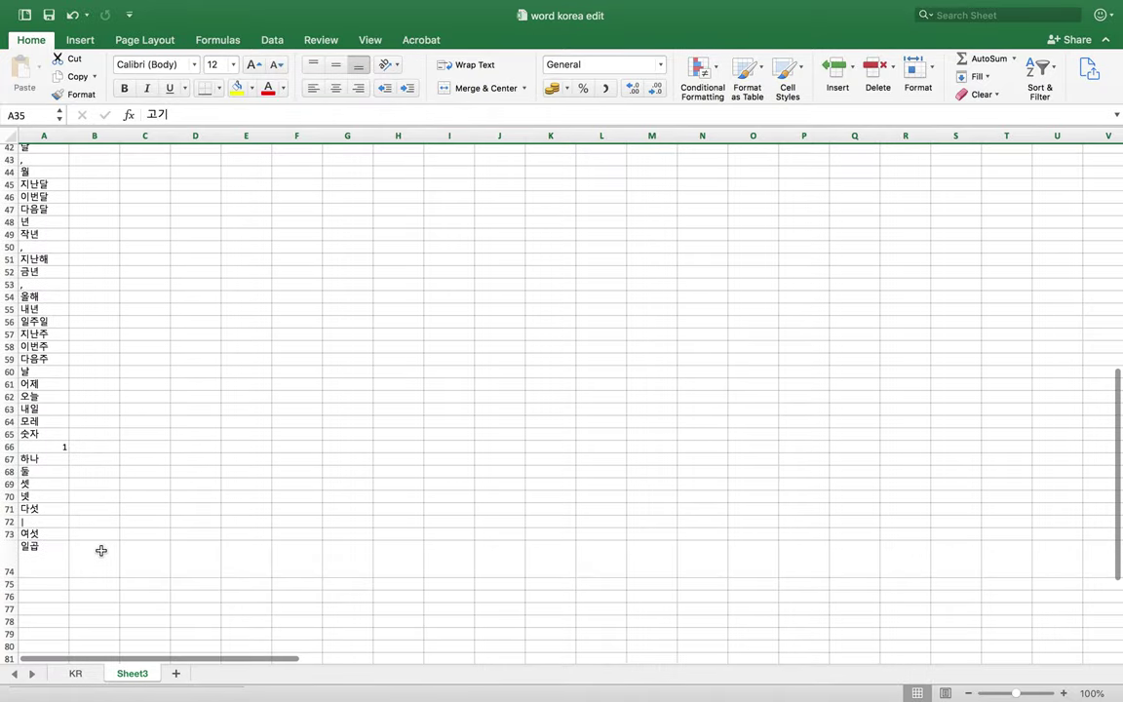
left_click(8, 569, "shift")
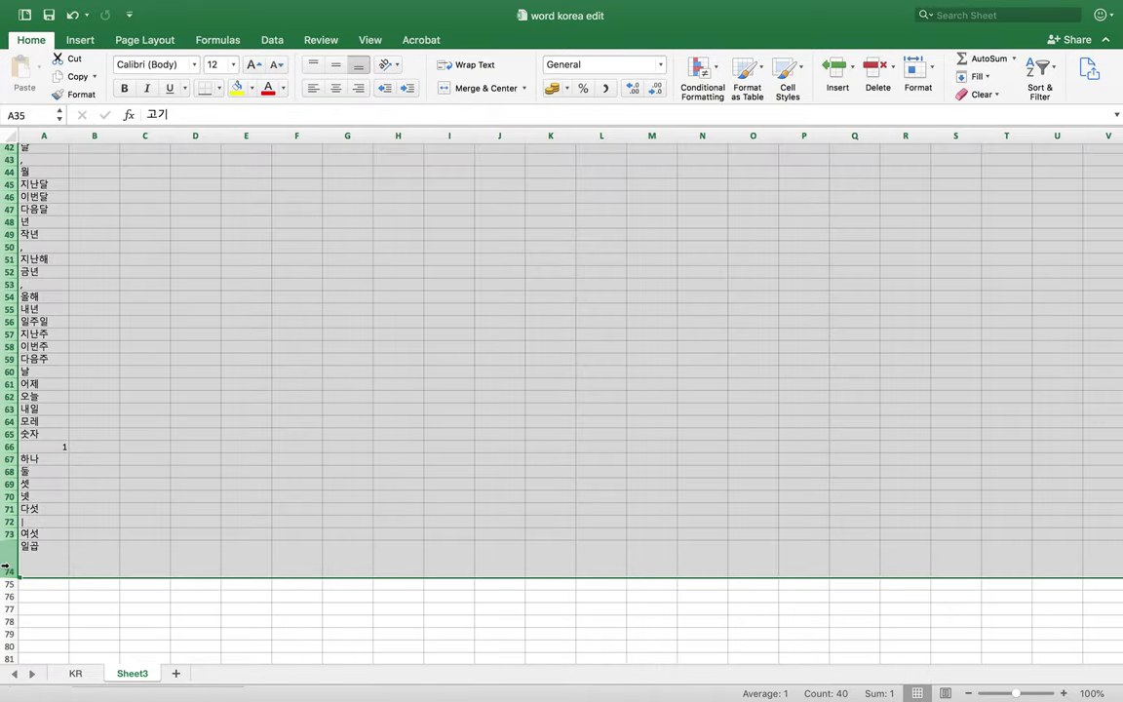
right_click(17, 453)
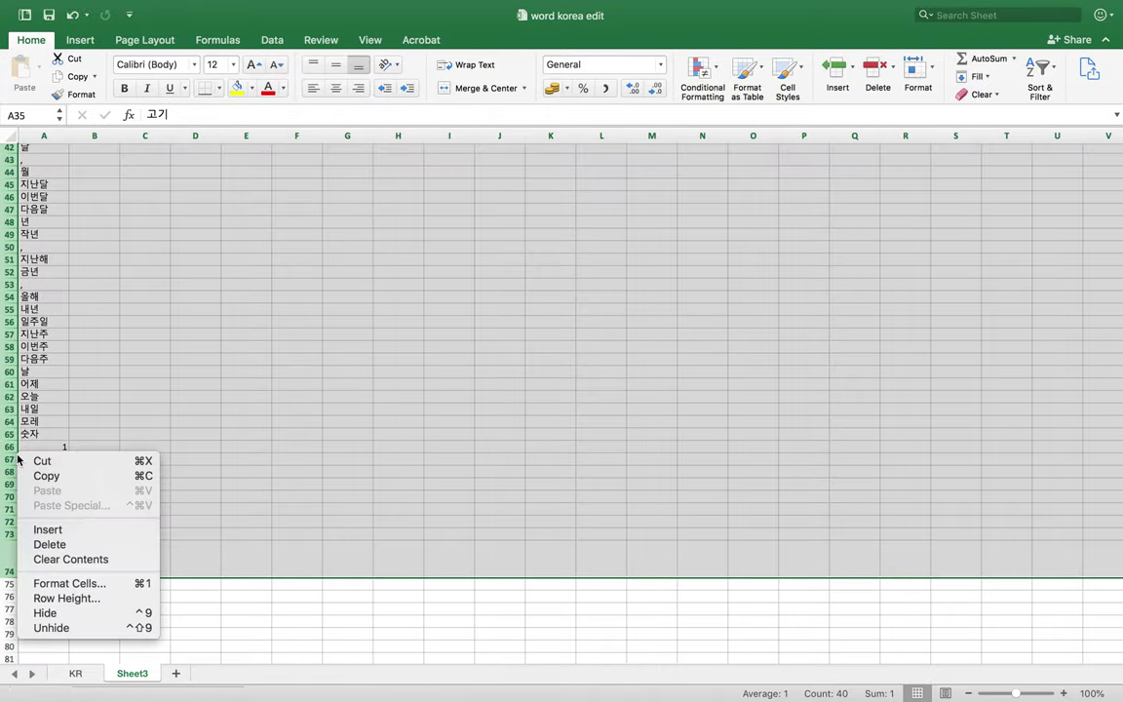
left_click(67, 542)
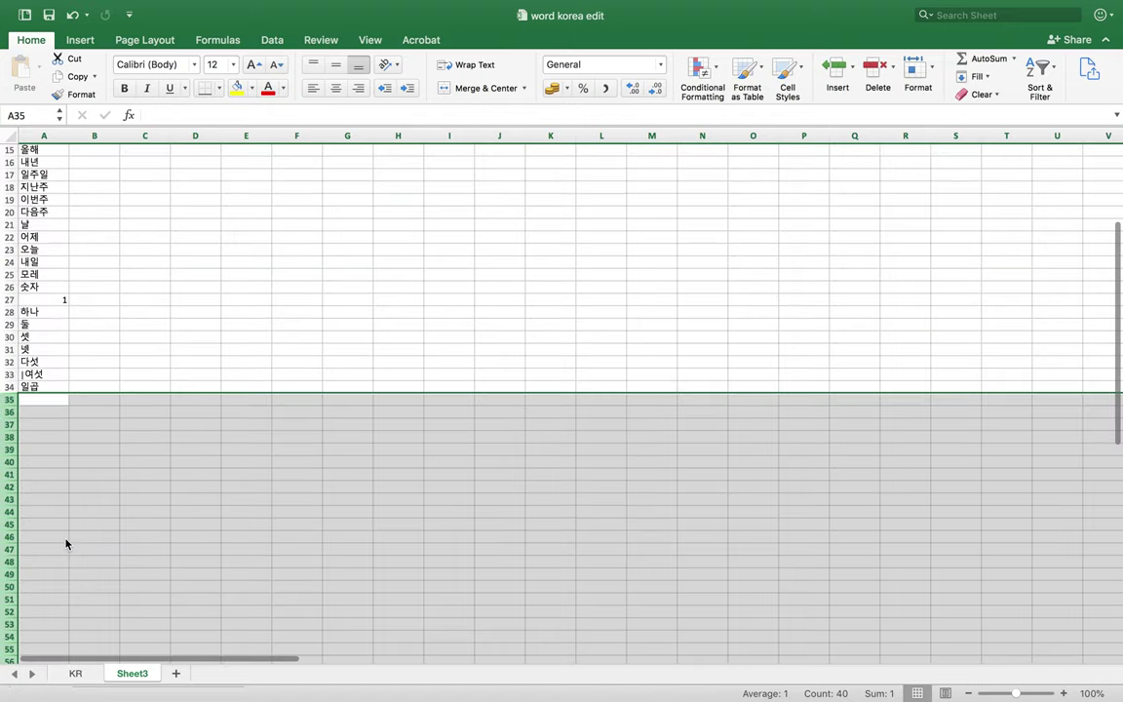
left_click(225, 423)
scroll(226, 425, "left", 1)
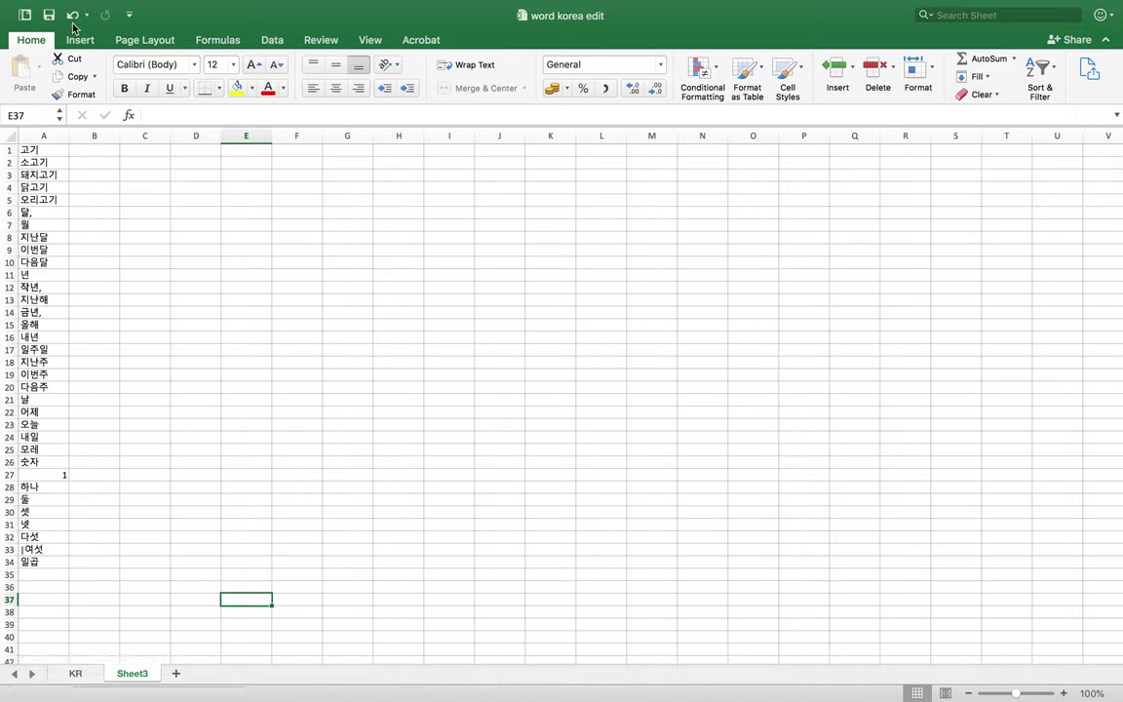
Take Excel out of full screen and place Kr2kh words.pdf in Foxit Reader beside the word list in column A
mouse_move(26, 5)
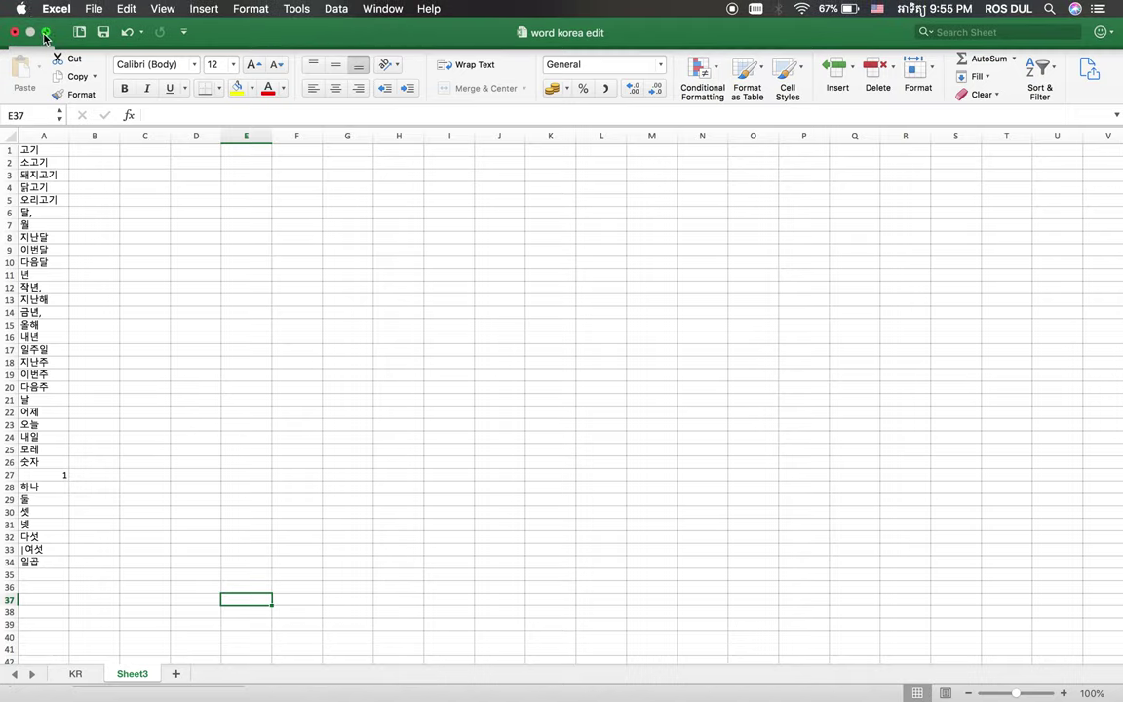
left_click(45, 34)
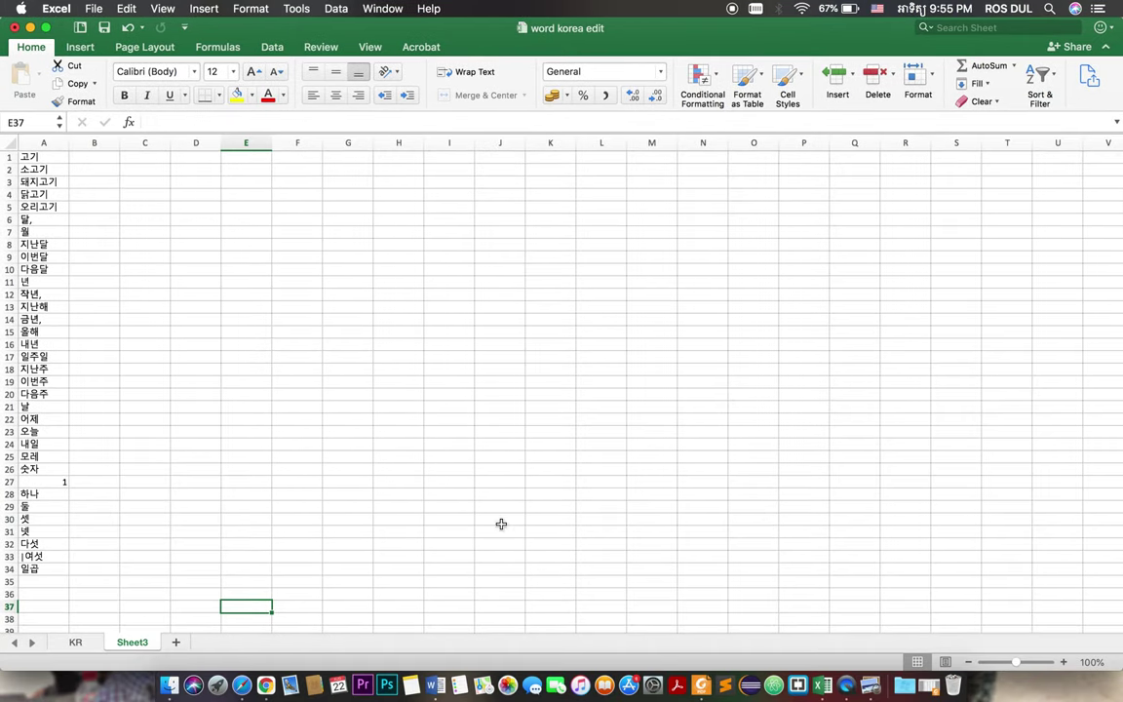
left_click(701, 685)
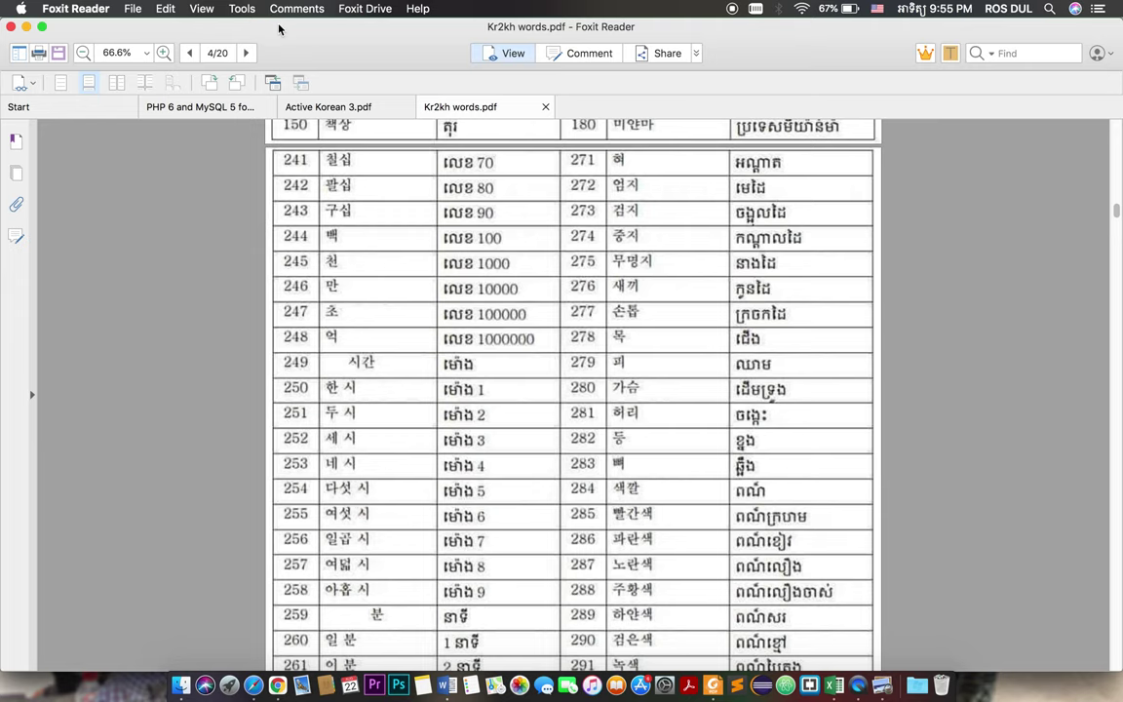
left_click_drag(278, 29, 652, 42)
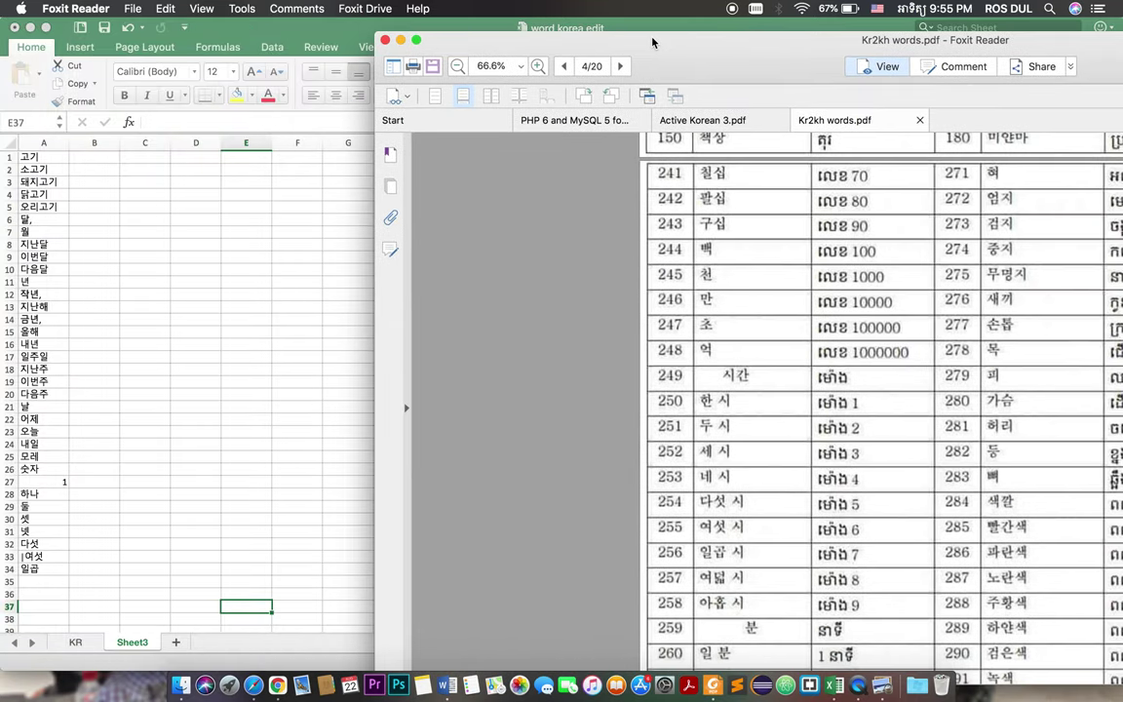
scroll(714, 307, "up", 3)
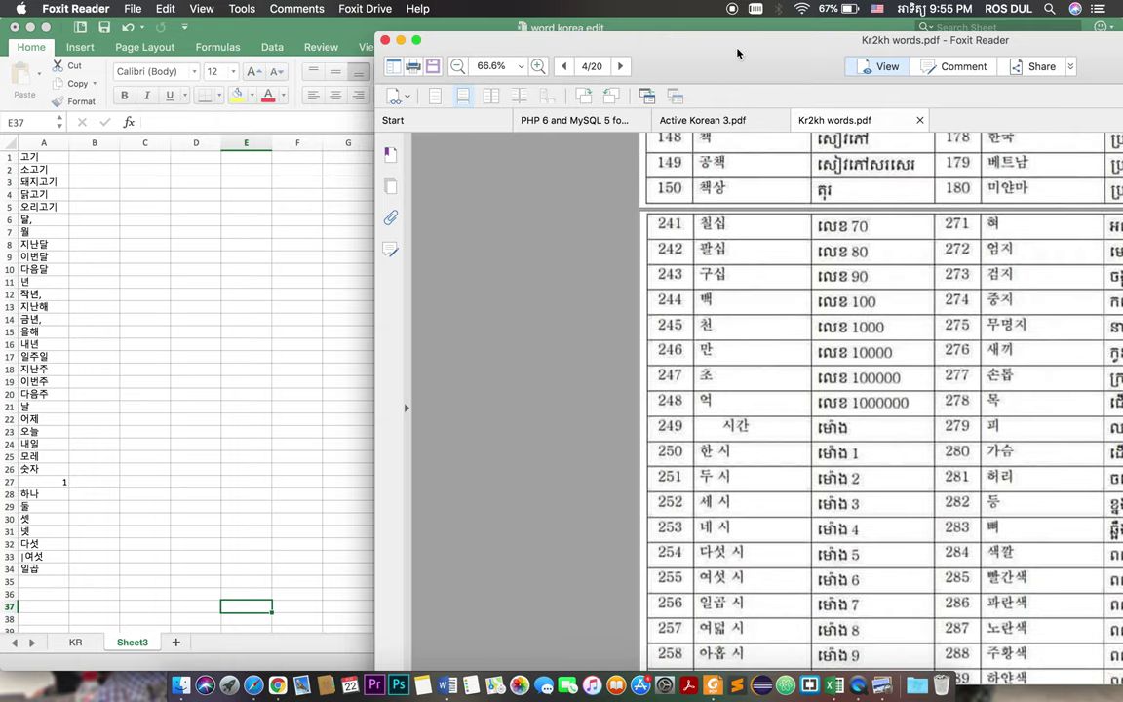
left_click_drag(738, 54, 613, 57)
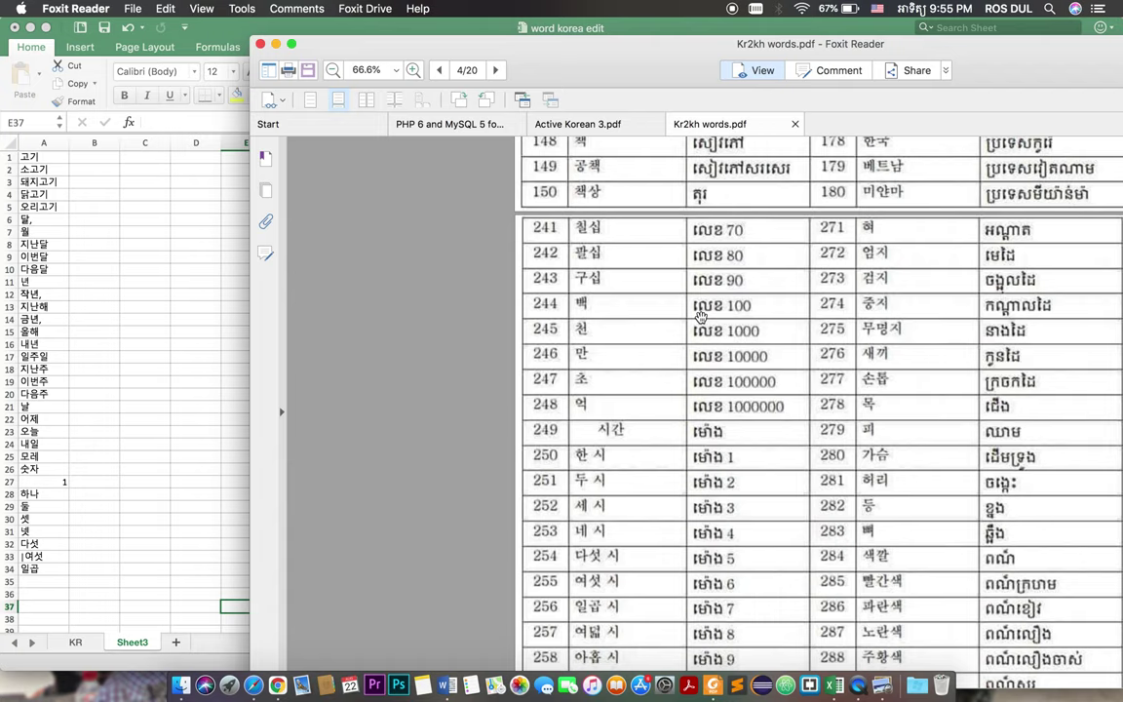
Find the vocabulary table starting at entry 181 in the PDF to compare it with the Excel list
scroll(700, 317, "down", 5)
scroll(700, 317, "up", 4)
scroll(700, 317, "down", 12)
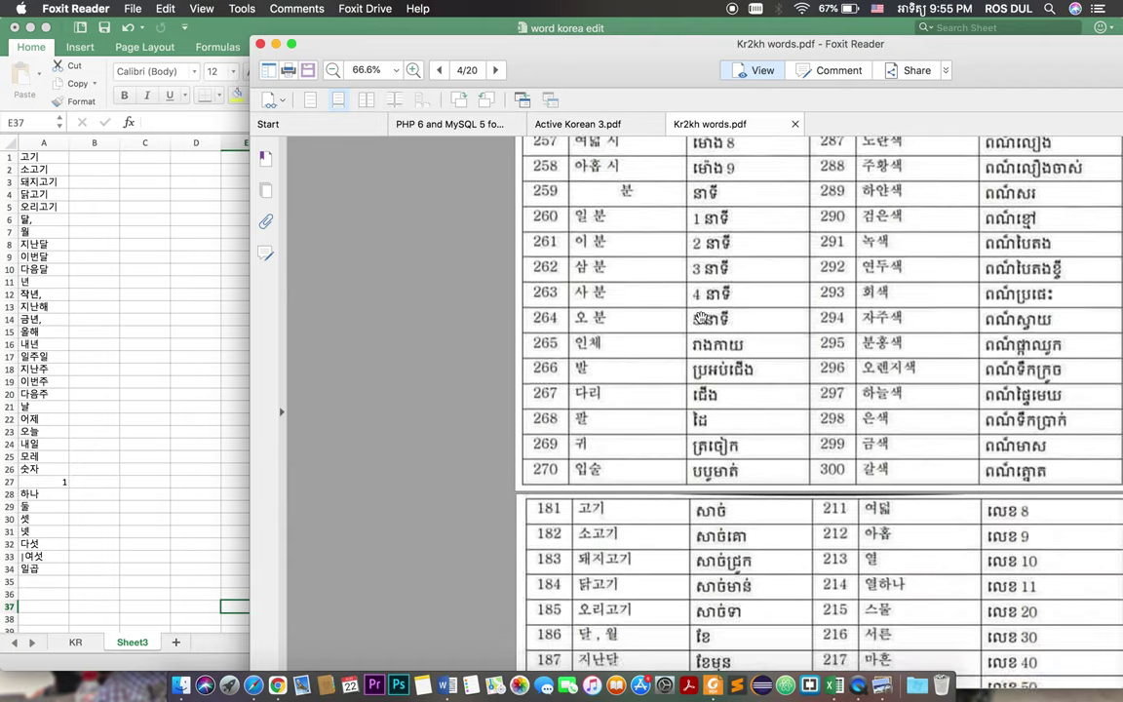
scroll(700, 317, "down", 3)
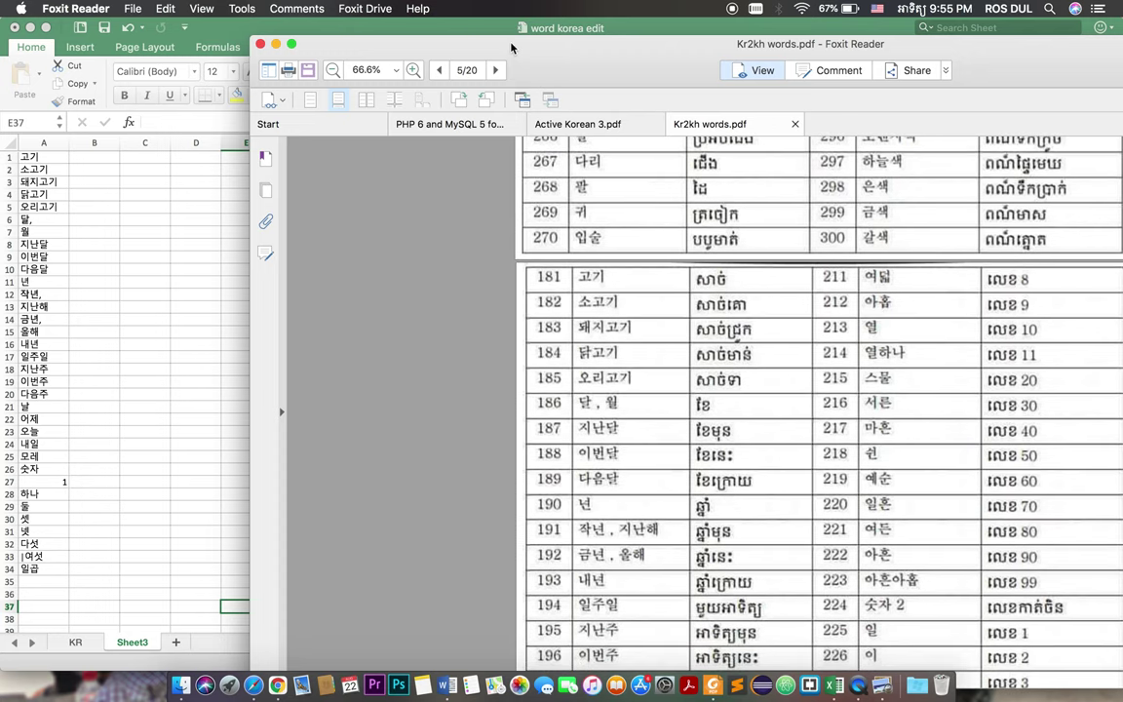
Move the word 월 from cell A7 into A6 after the comma, making "달, 월" as in PDF entry 186
left_click_drag(419, 46, 450, 28)
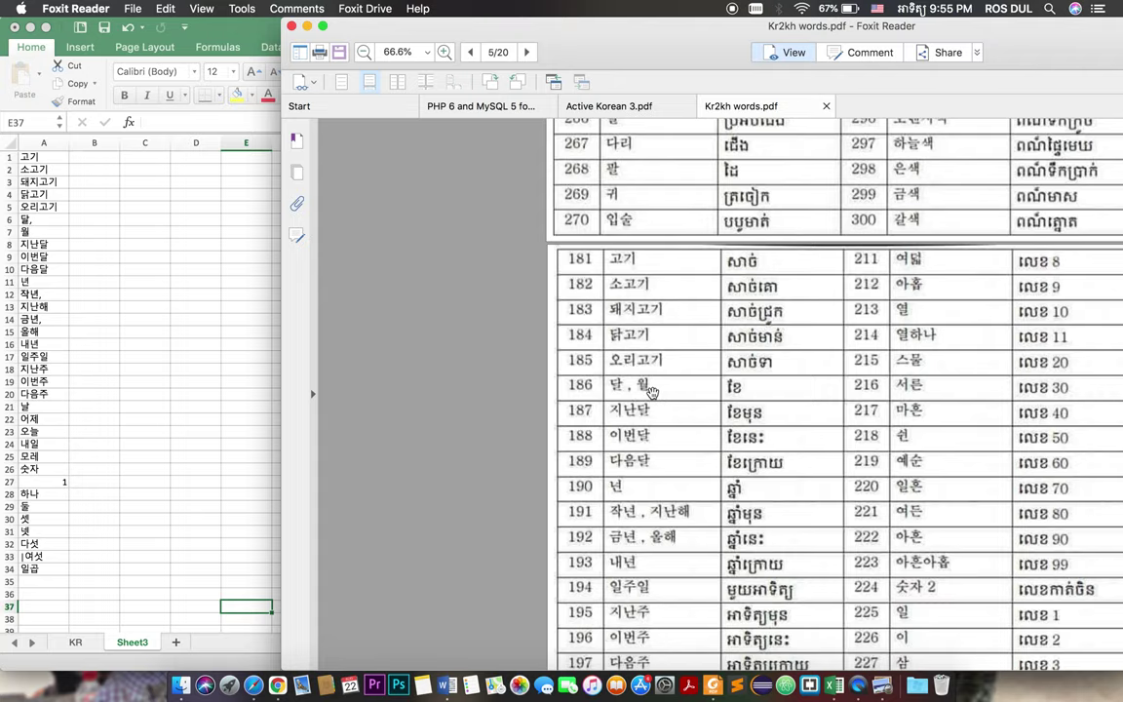
left_click(48, 234)
double_click(51, 232)
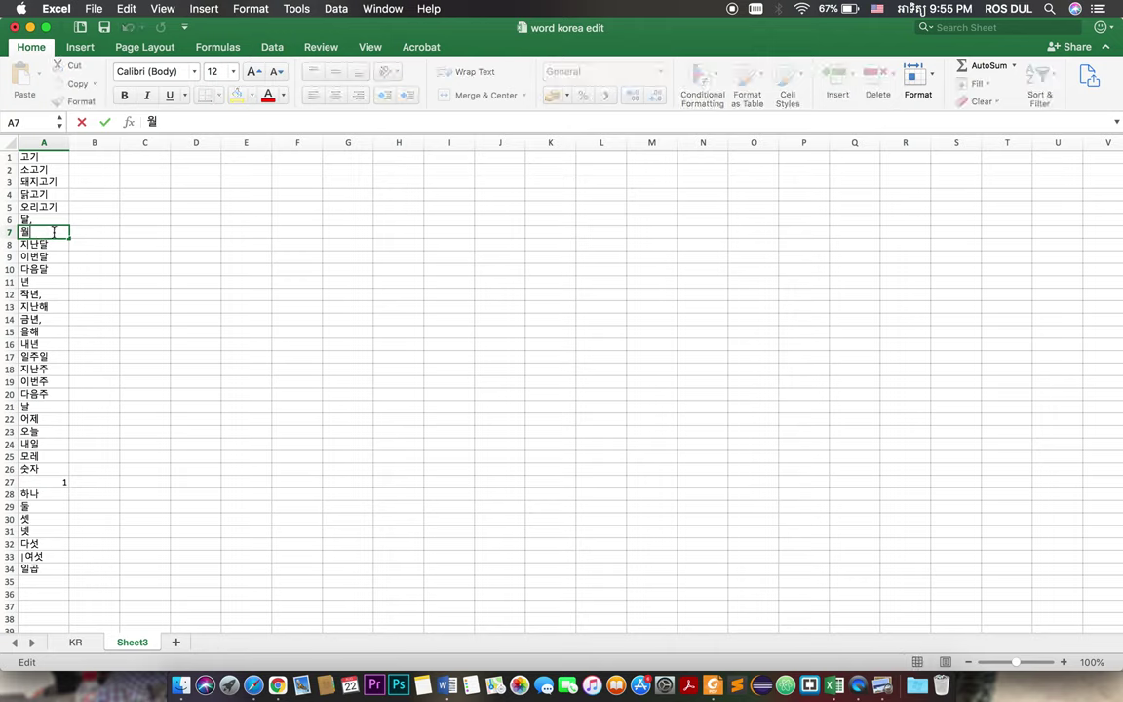
key("super+x")
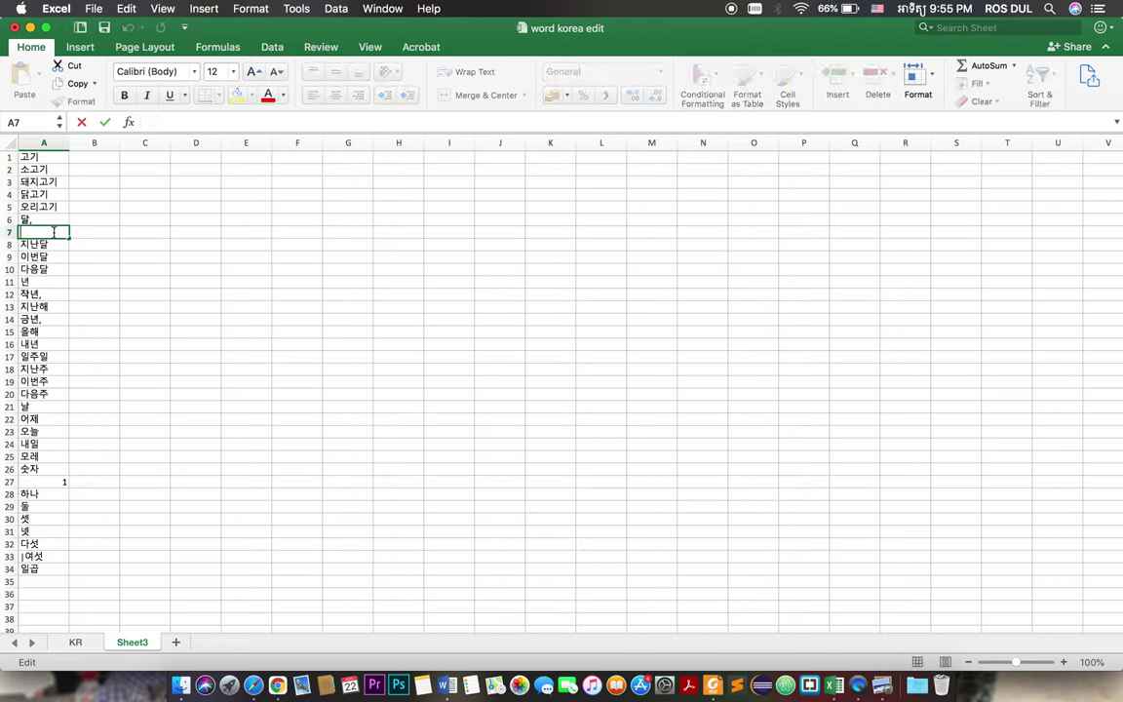
double_click(57, 220)
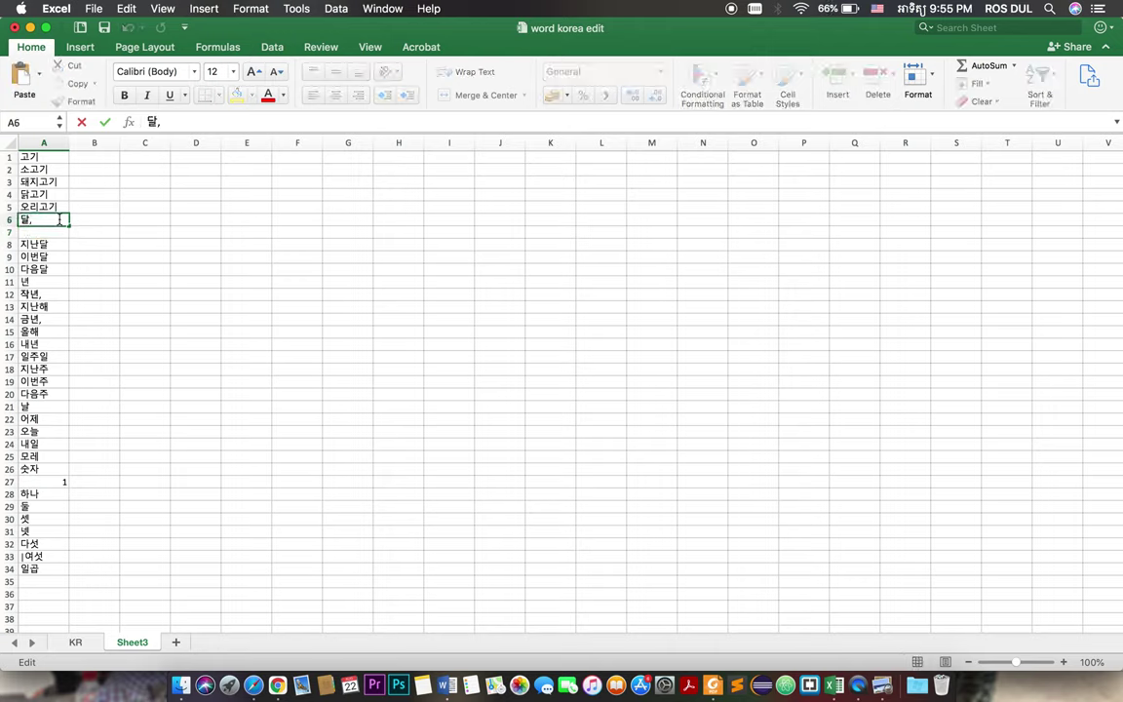
key("super+v")
left_click(125, 245)
Delete the emptied row 7 from Sheet3
left_click(7, 232)
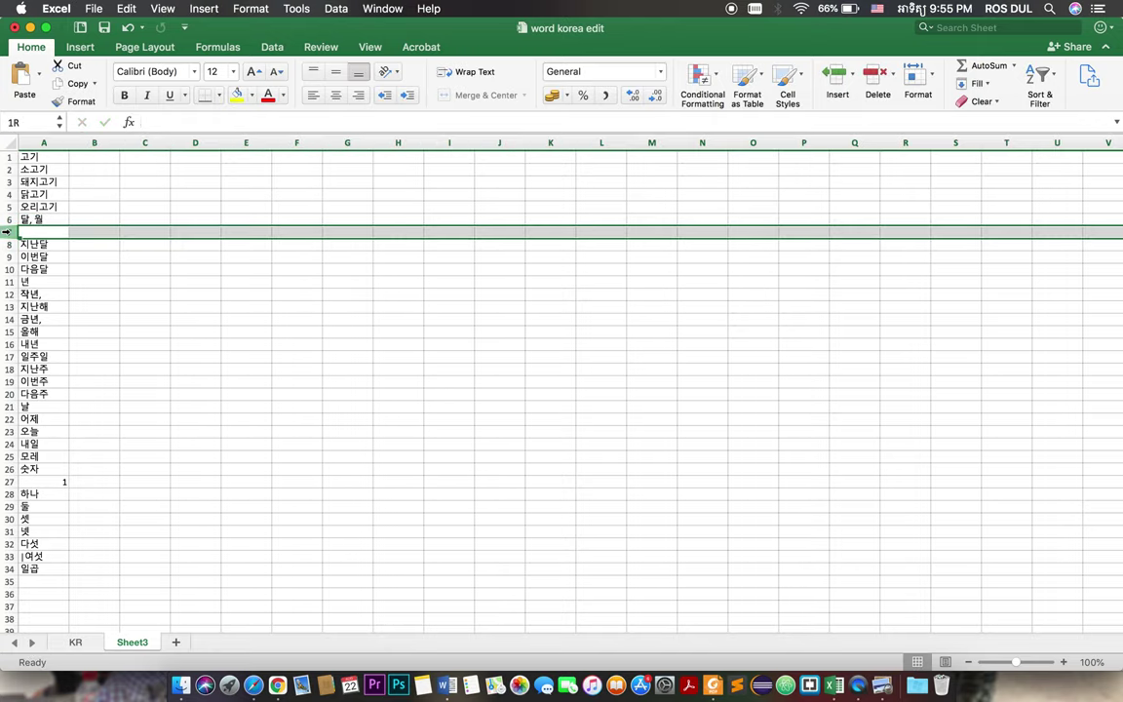
right_click(9, 233)
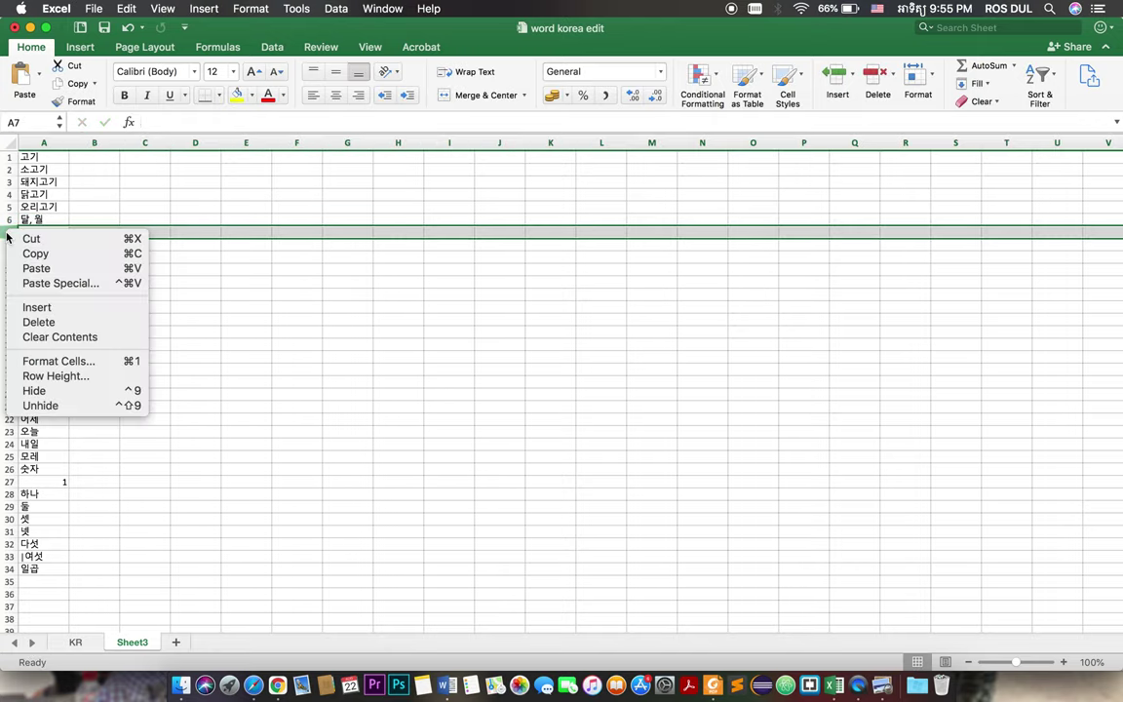
left_click(55, 322)
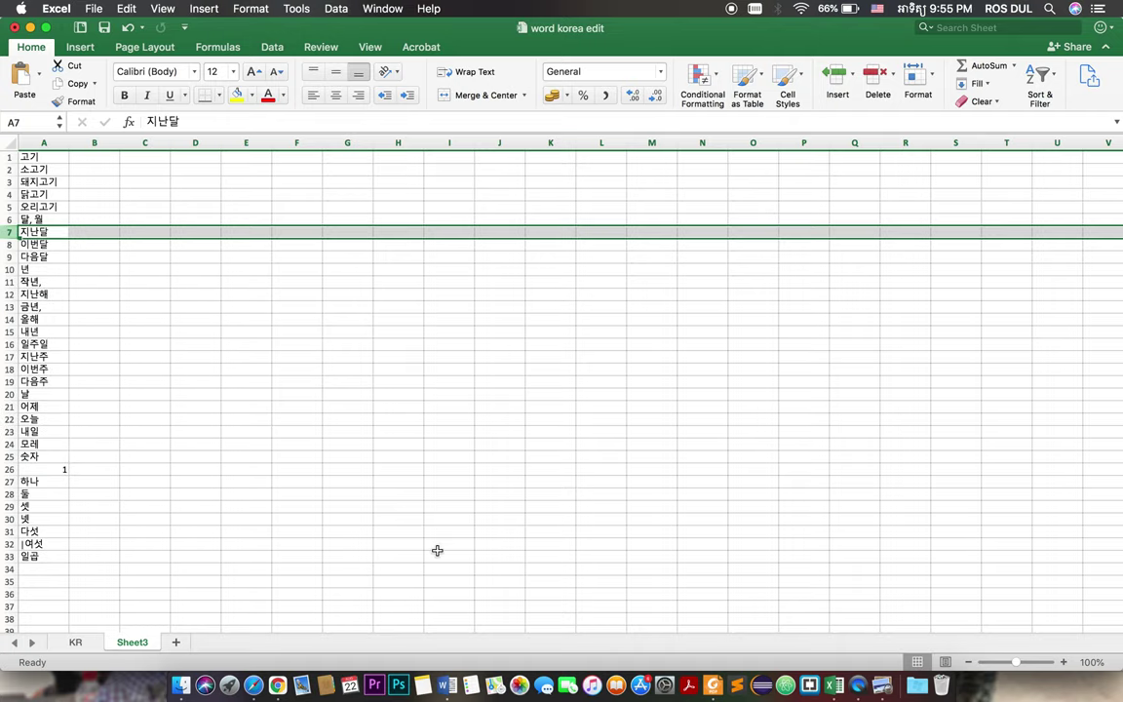
Compare the list with PDF entries 187 to 191, and move 지난해 from A12 into A11, making "작년, 지난해"
left_click(719, 687)
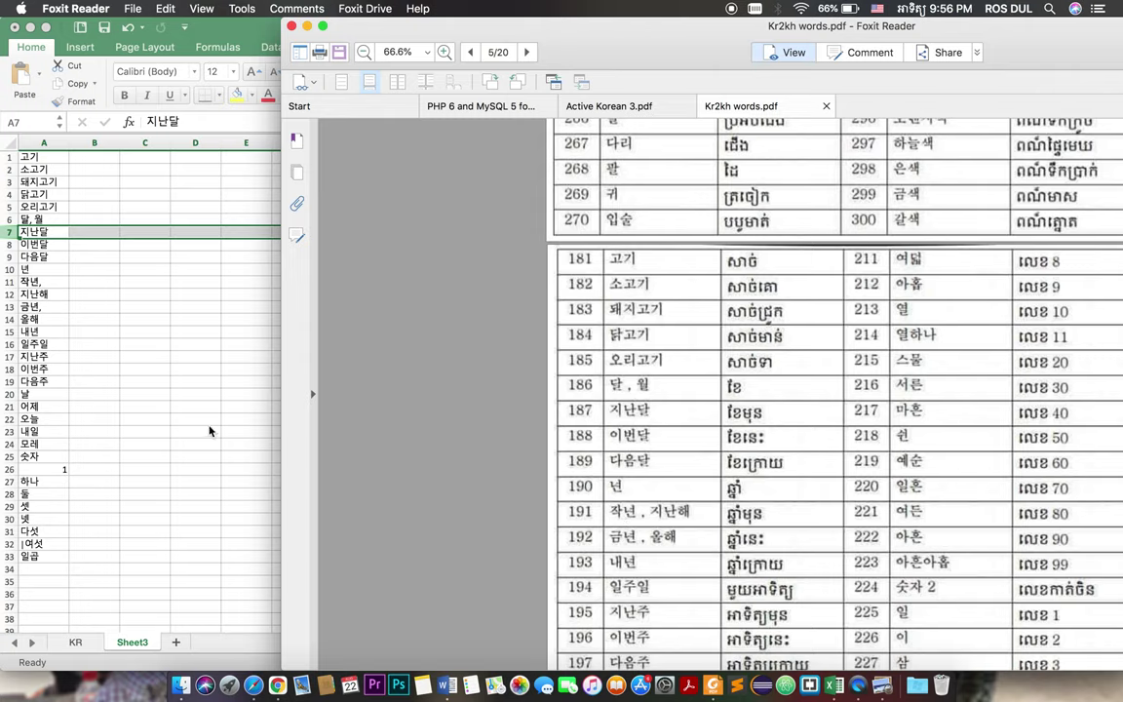
left_click(39, 276)
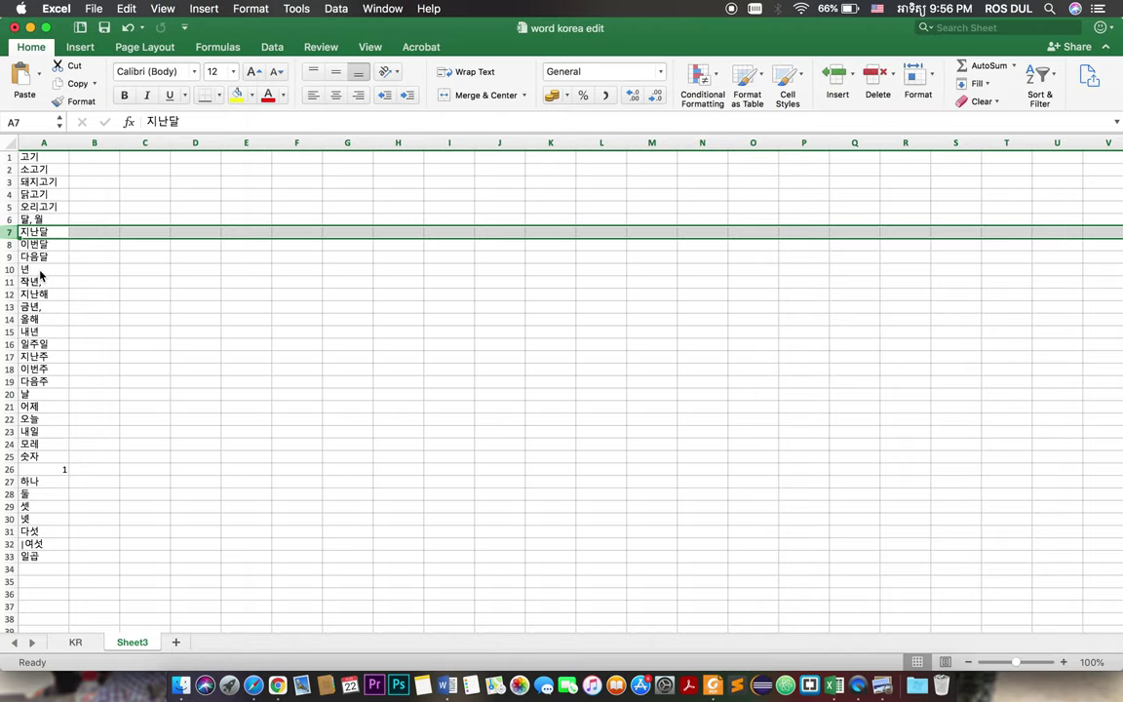
left_click(58, 269)
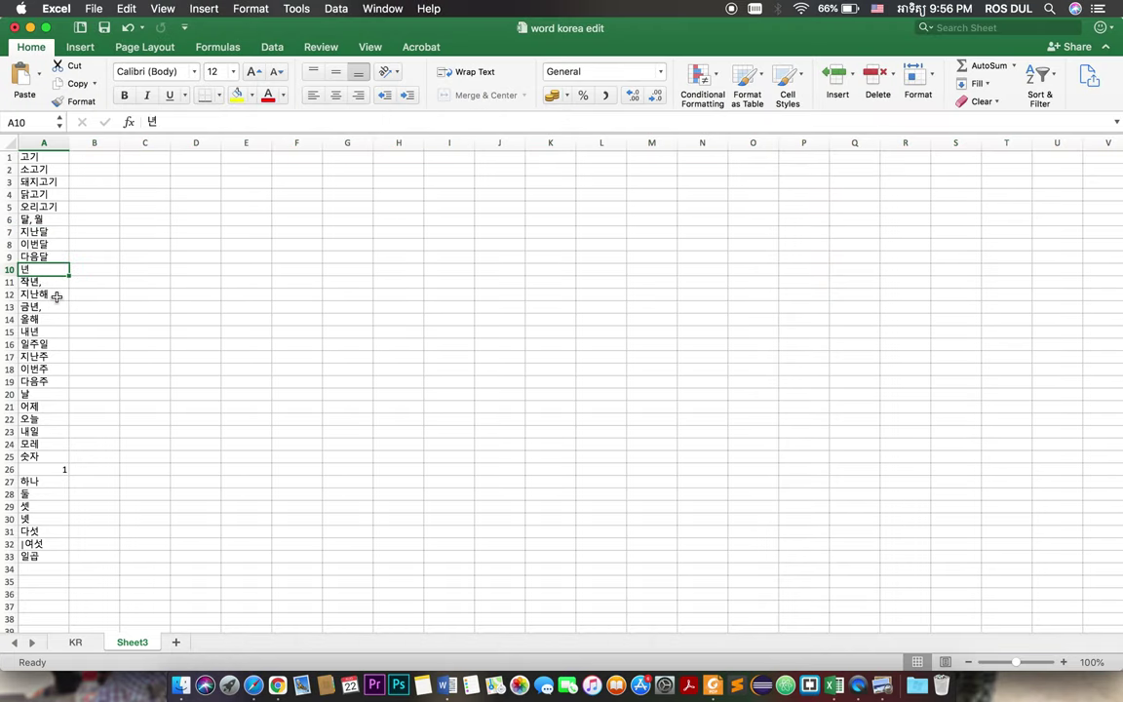
left_click(712, 685)
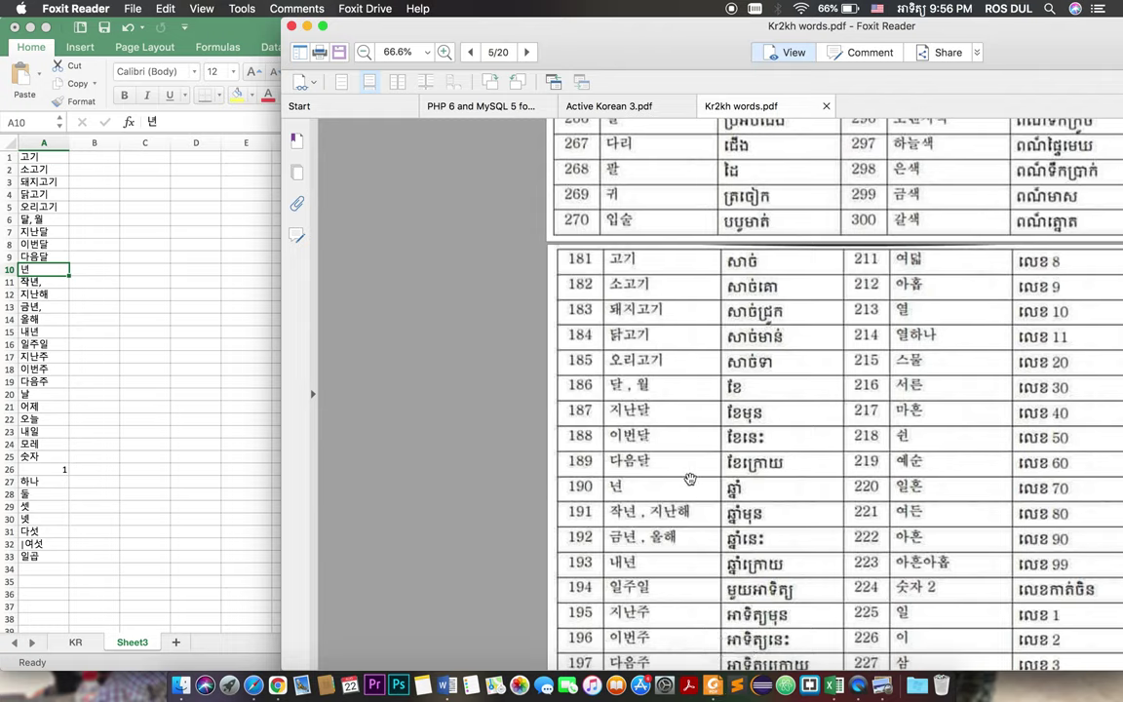
left_click(51, 300)
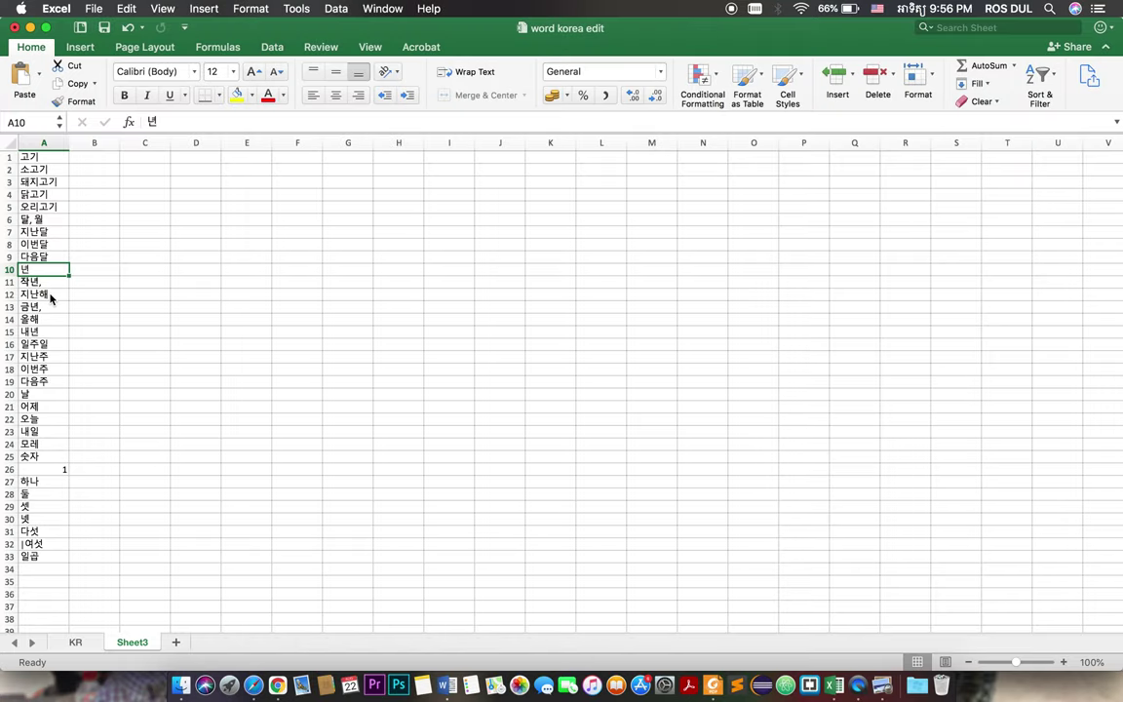
double_click(54, 294)
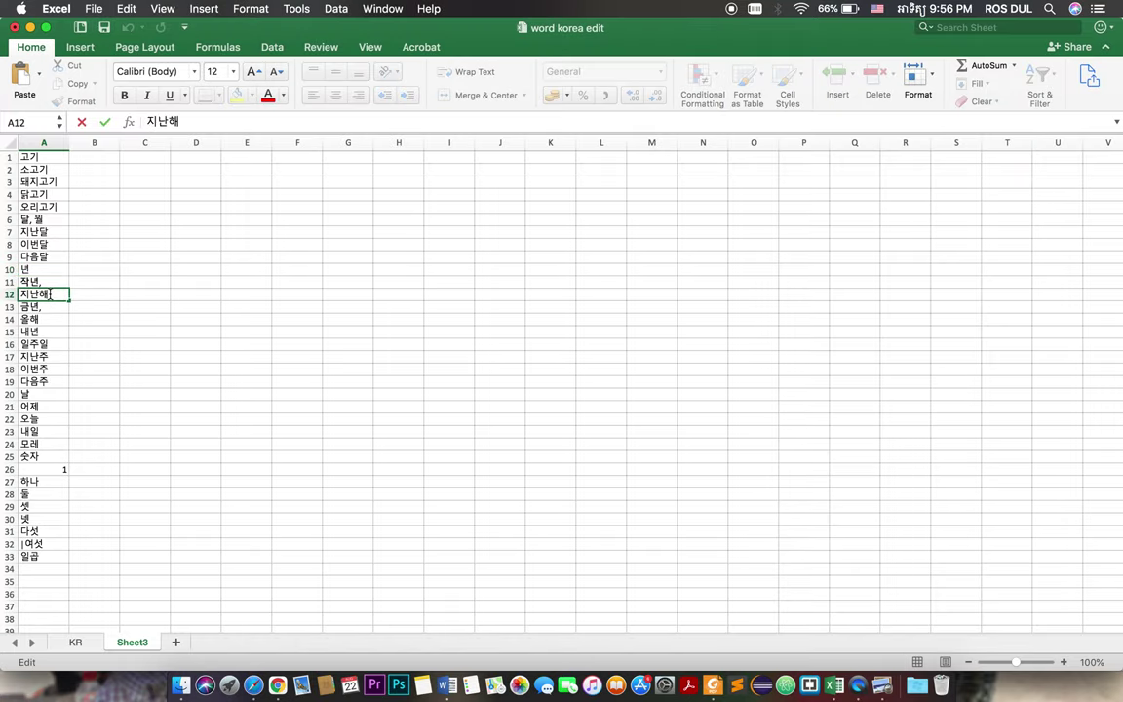
double_click(54, 295)
key("ctrl+x")
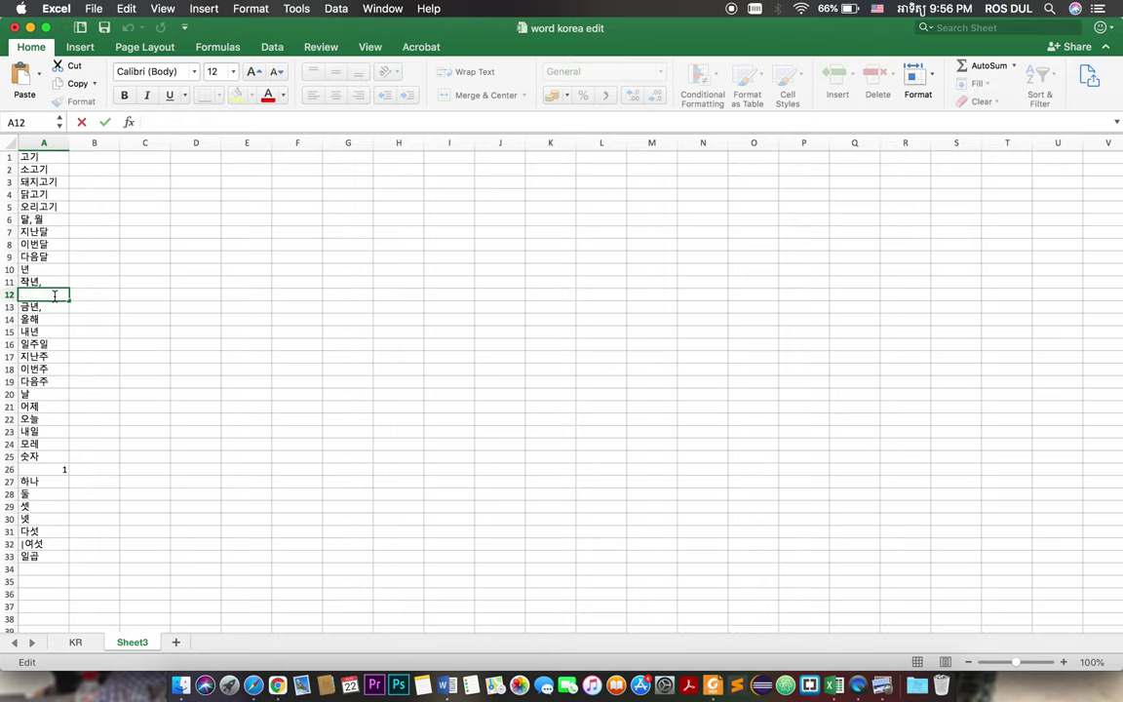
double_click(59, 281)
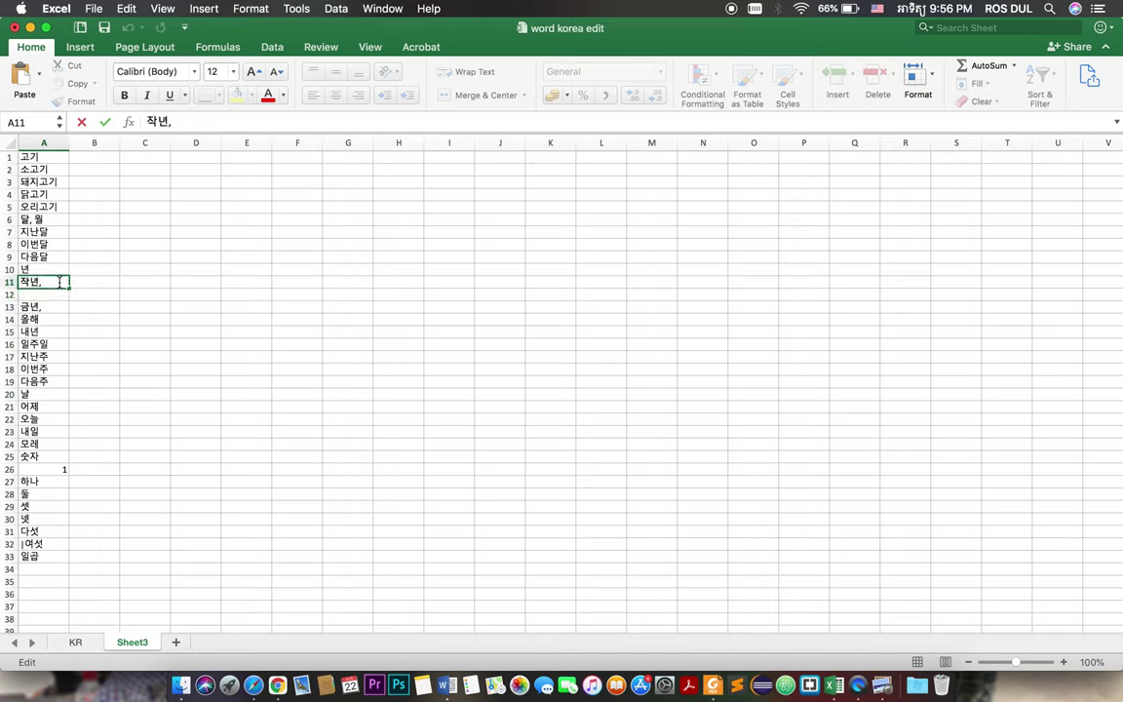
key("super+v")
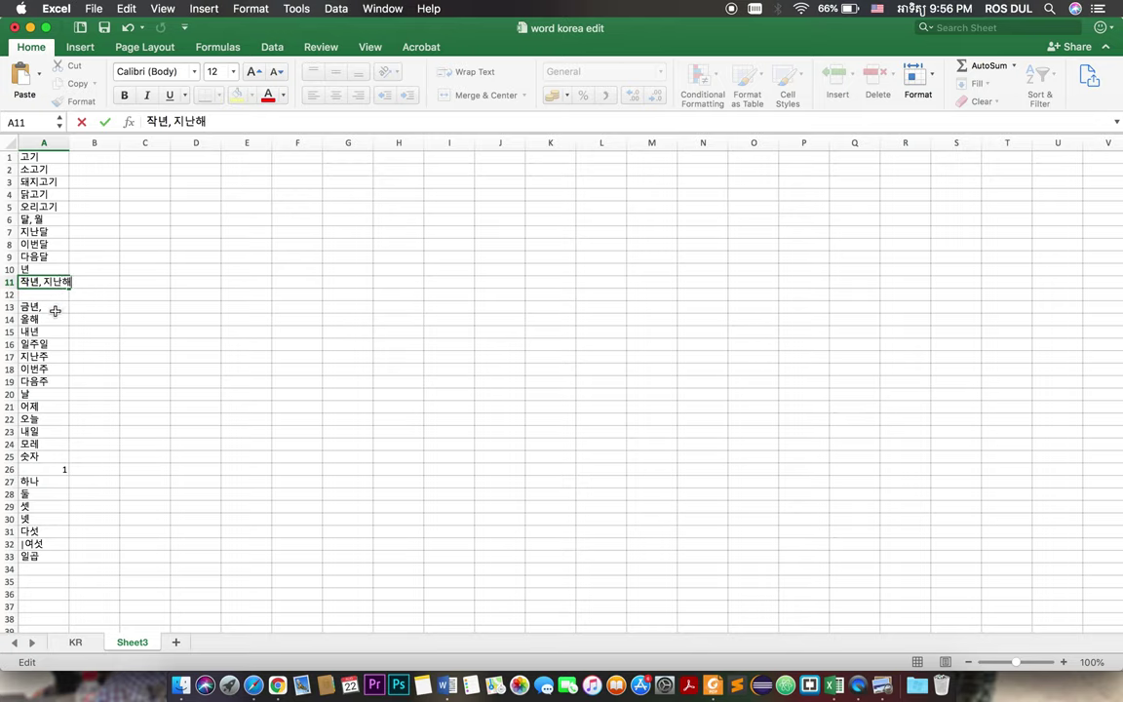
Delete the emptied row 12 below "작년, 지난해"
left_click(5, 293)
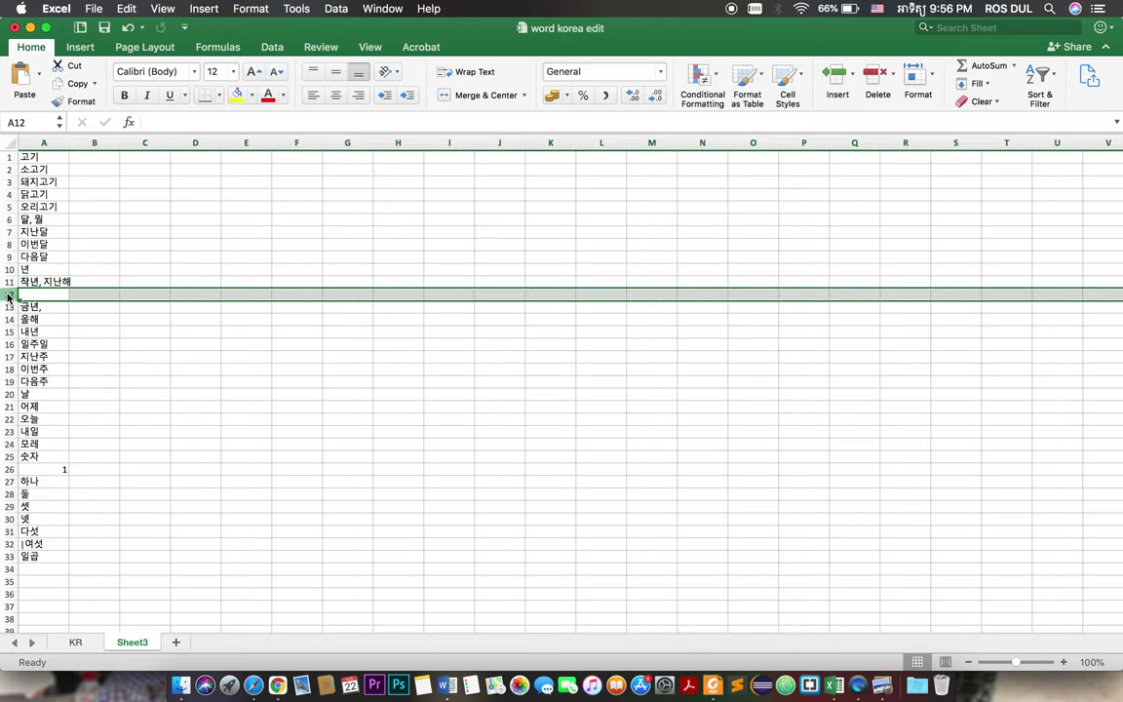
right_click(8, 293)
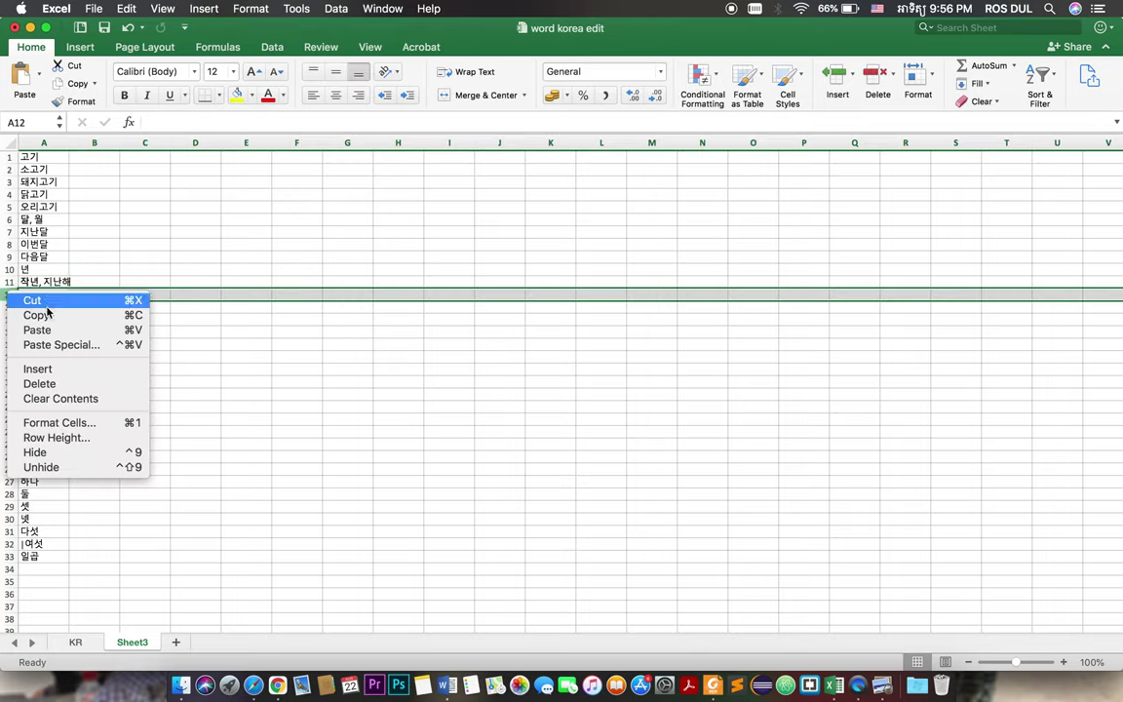
left_click(47, 384)
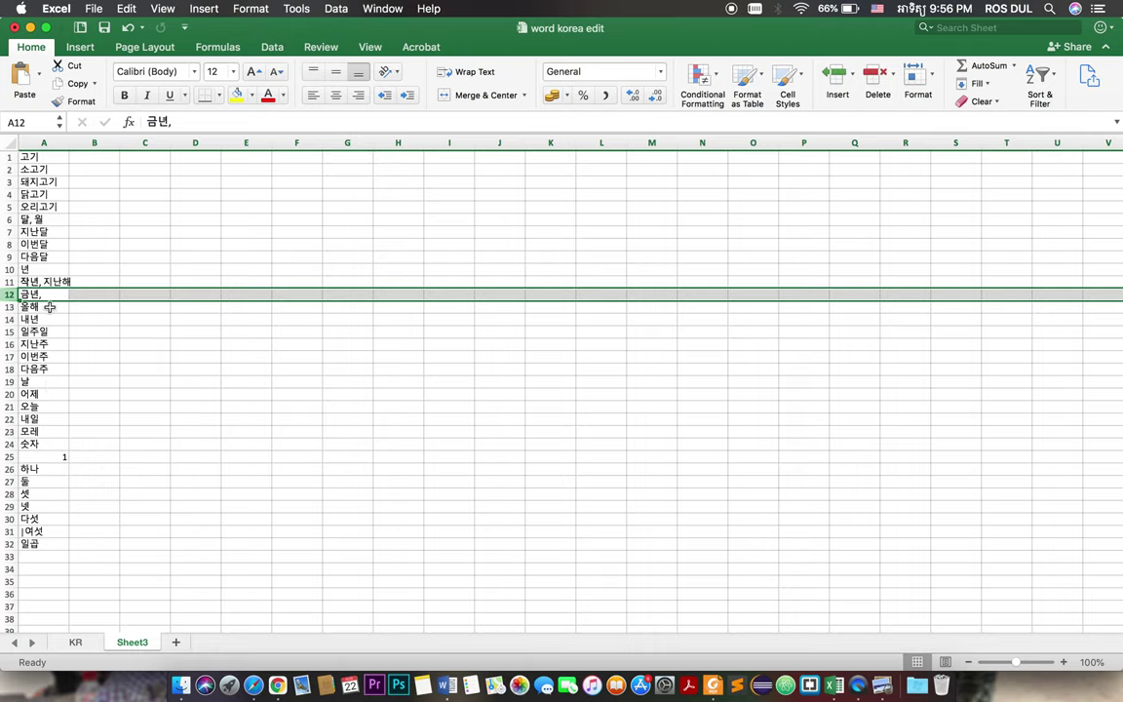
Move 올해 from cell A13 into A12 after the comma, making "금년, 올해"
double_click(48, 307)
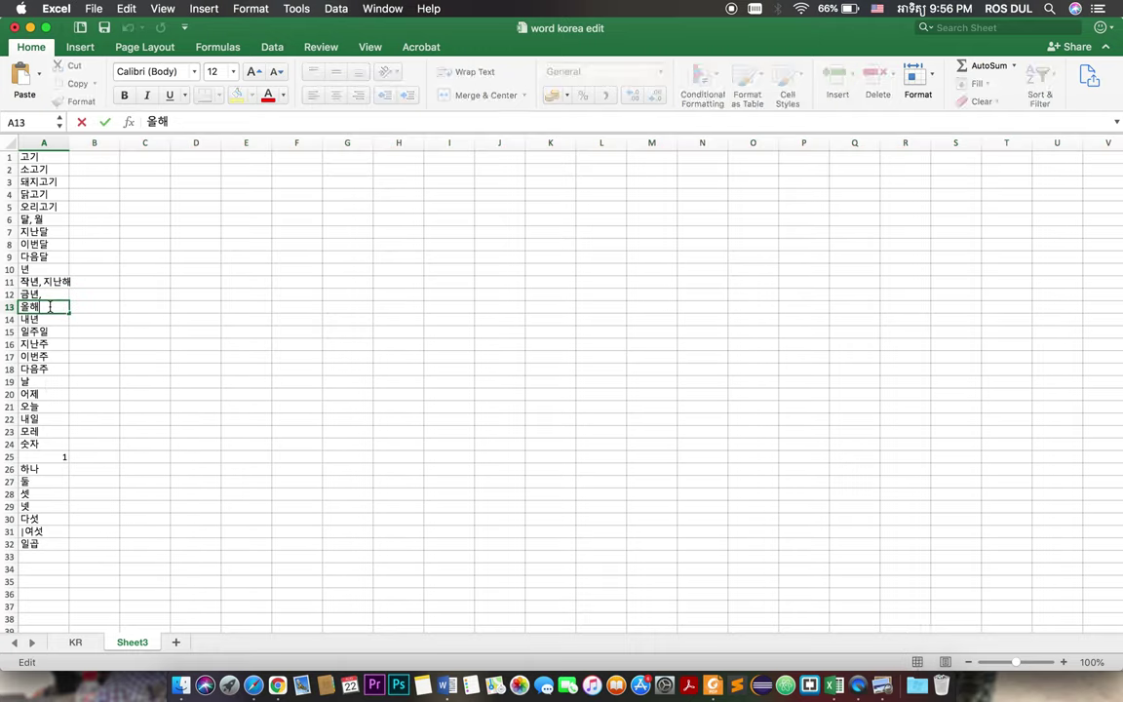
key("shift+Home")
key("super+x")
double_click(51, 294)
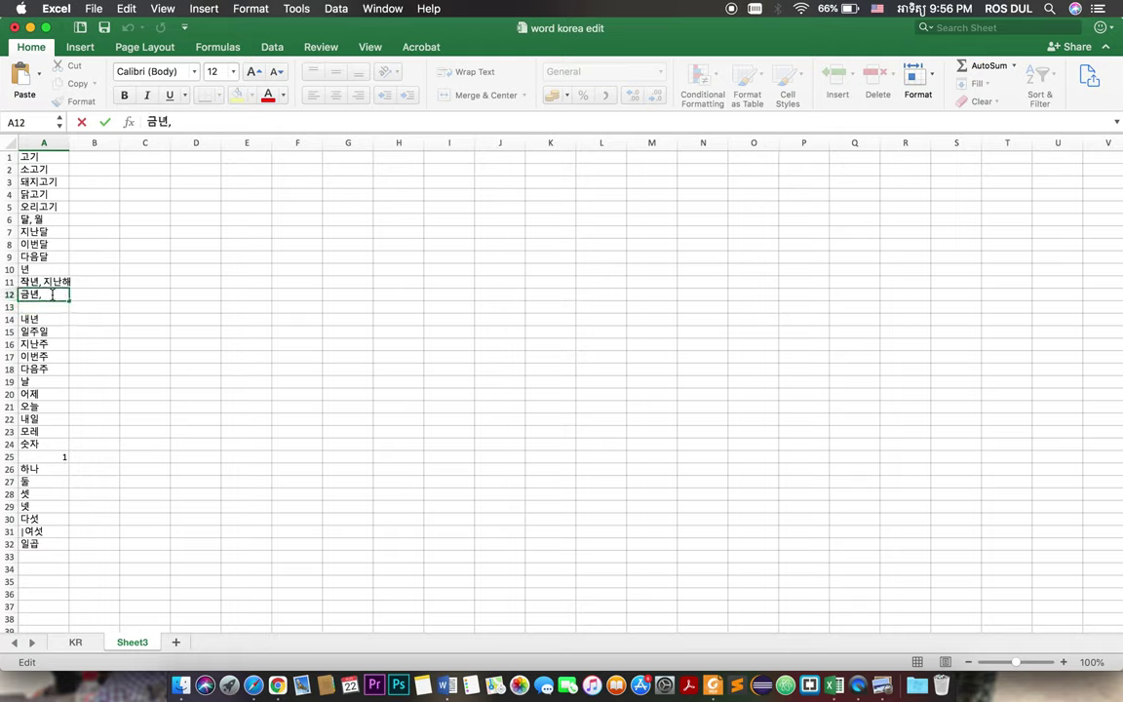
key("super+v")
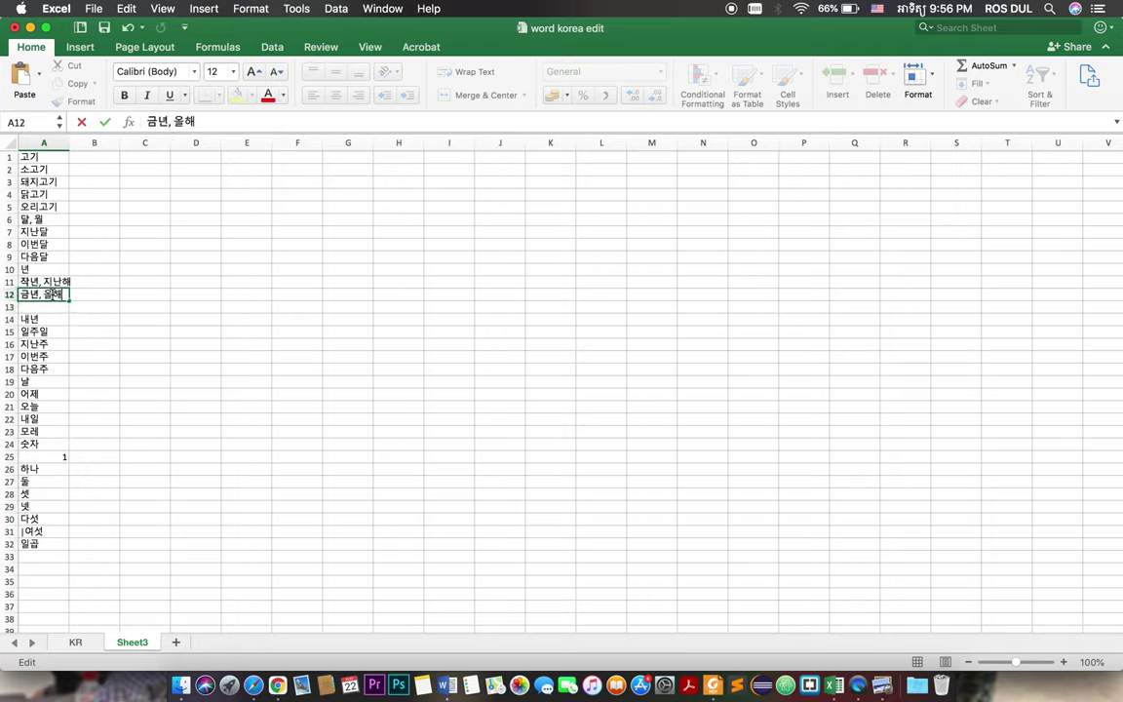
Delete the emptied row 13 below "금년, 올해"
left_click(6, 306)
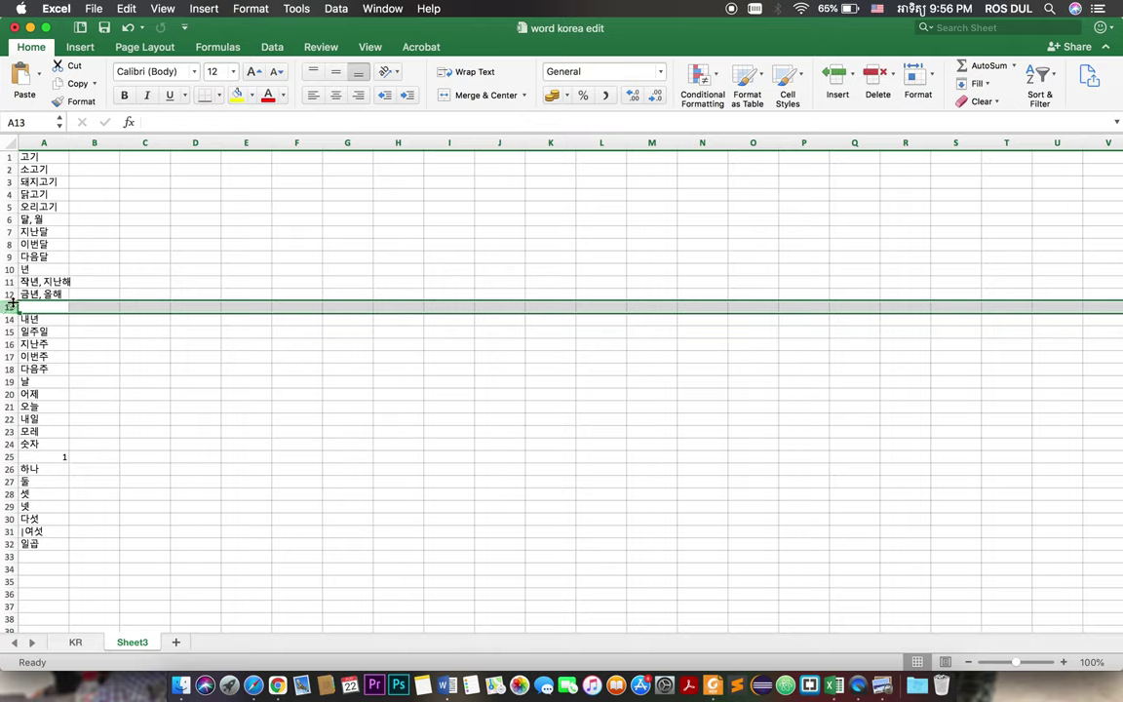
right_click(10, 308)
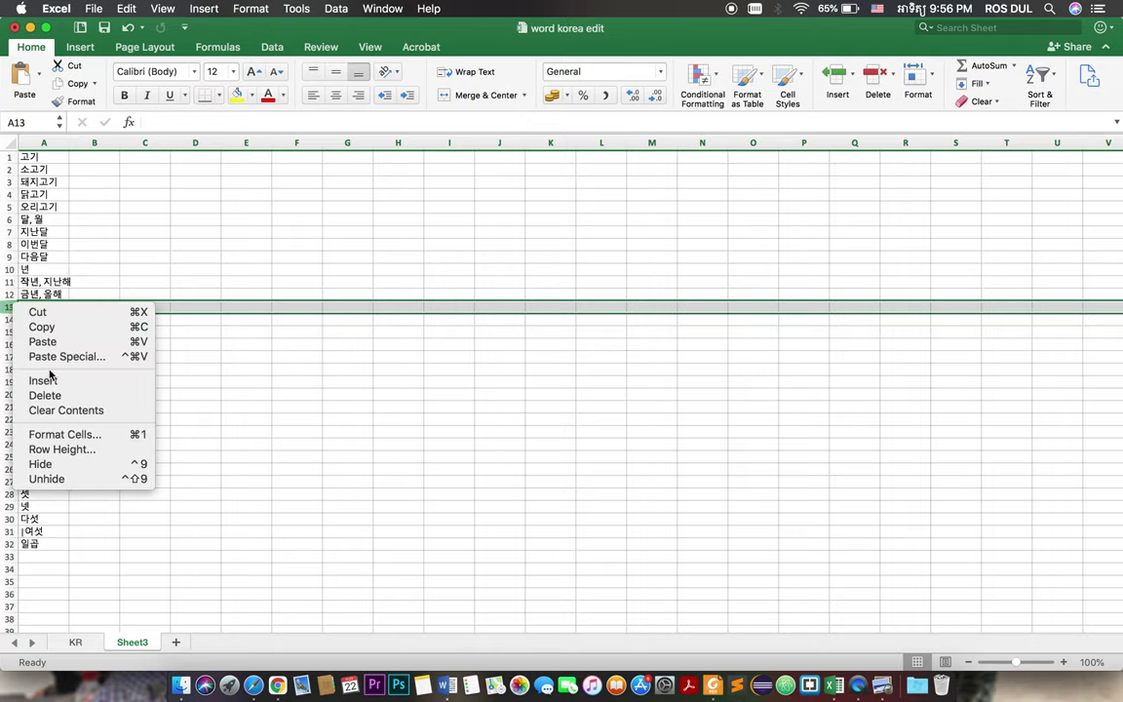
left_click(49, 395)
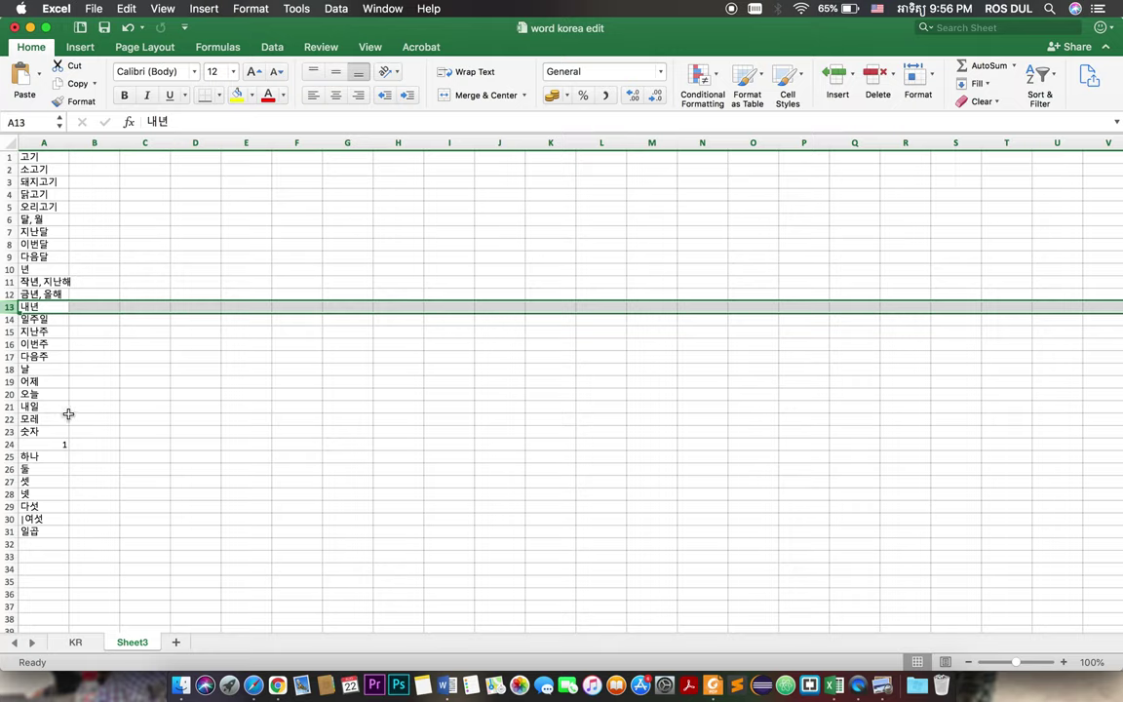
Compare the Excel words from 내년 onward with PDF entries 193 to 205 in Foxit Reader
key("ctrl+Right")
key("ctrl+Left")
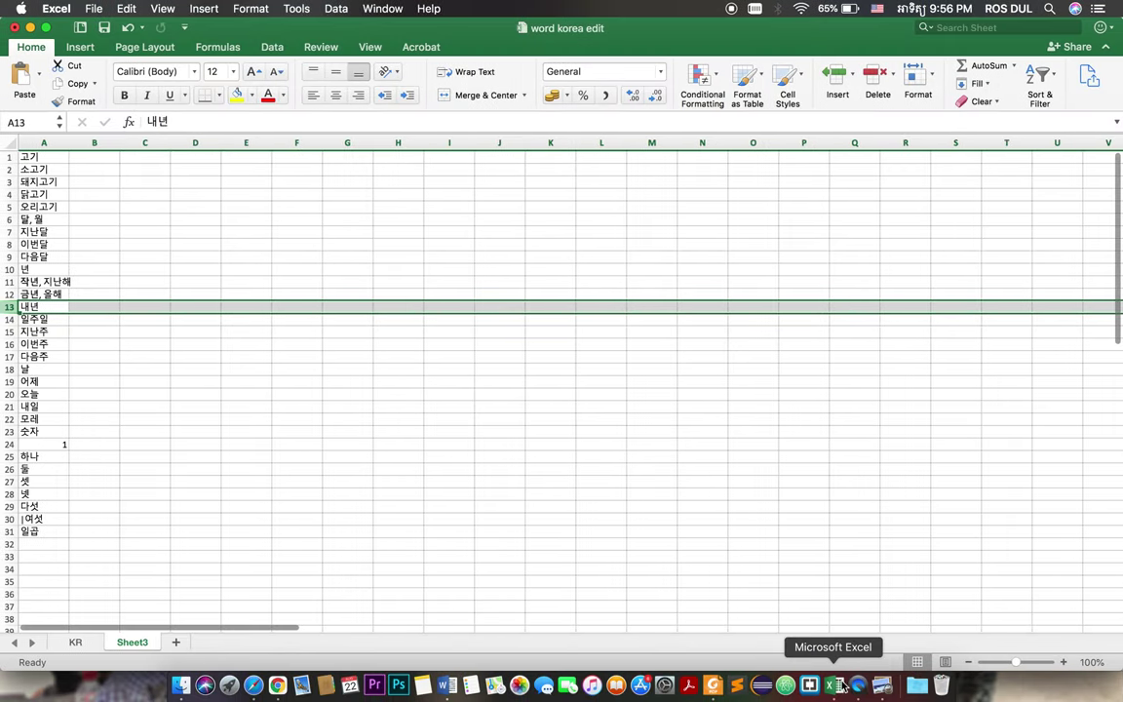
left_click(713, 686)
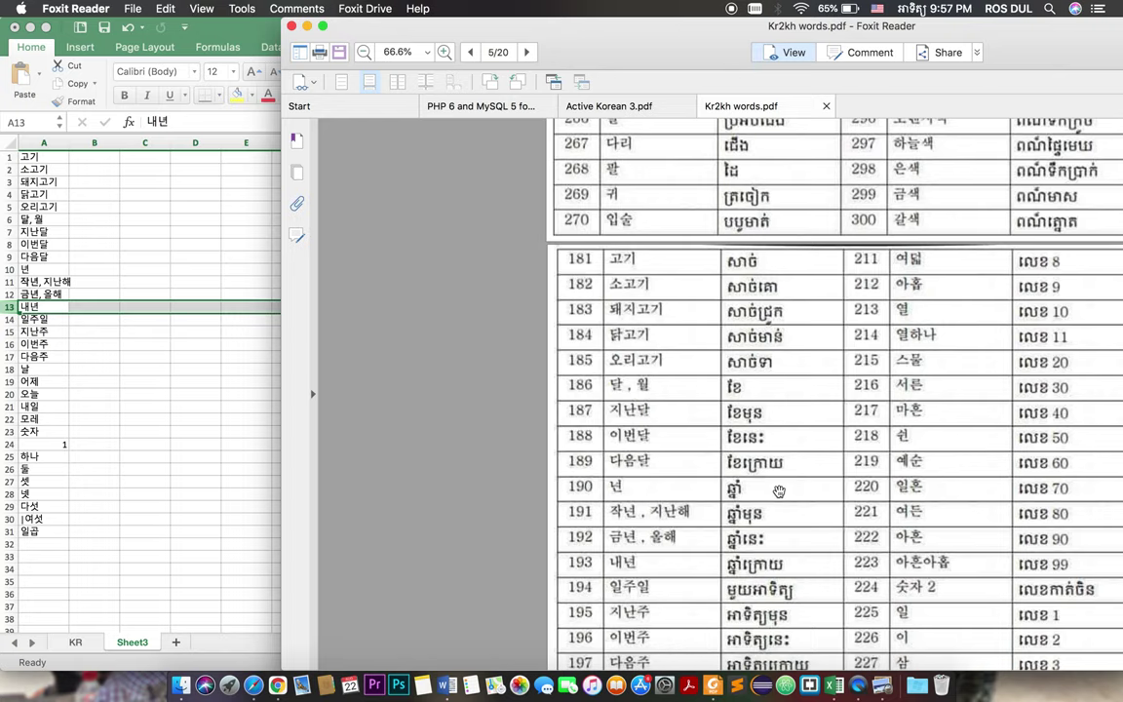
scroll(779, 490, "down", 3)
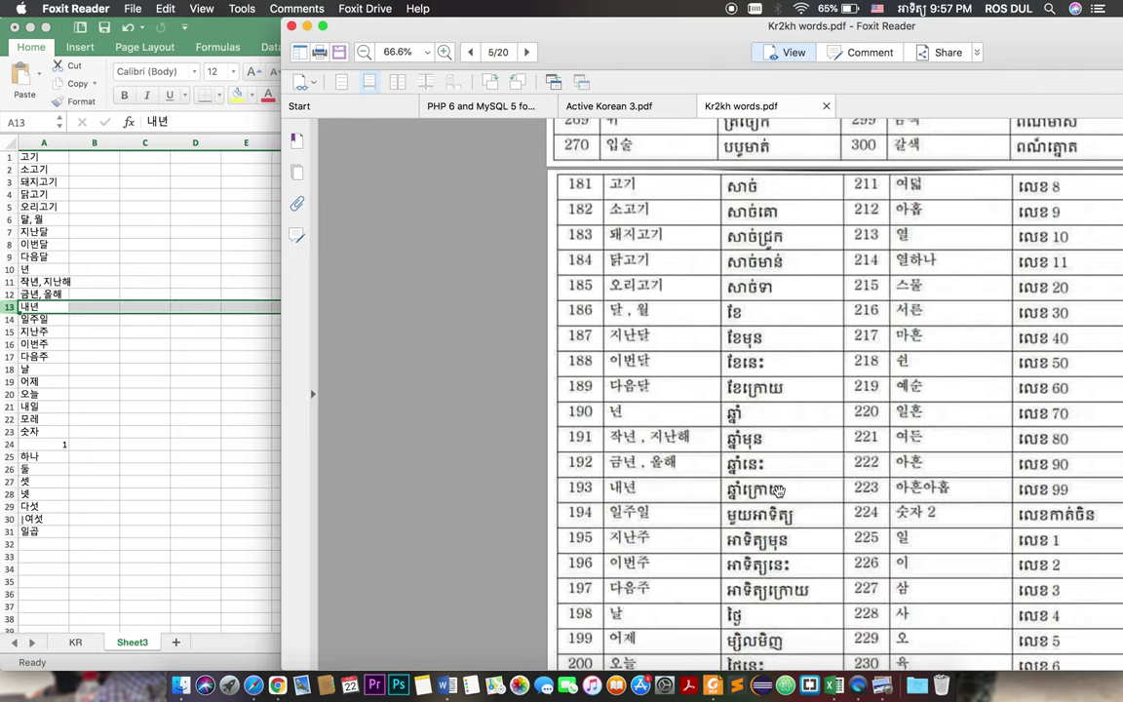
scroll(778, 489, "down", 2)
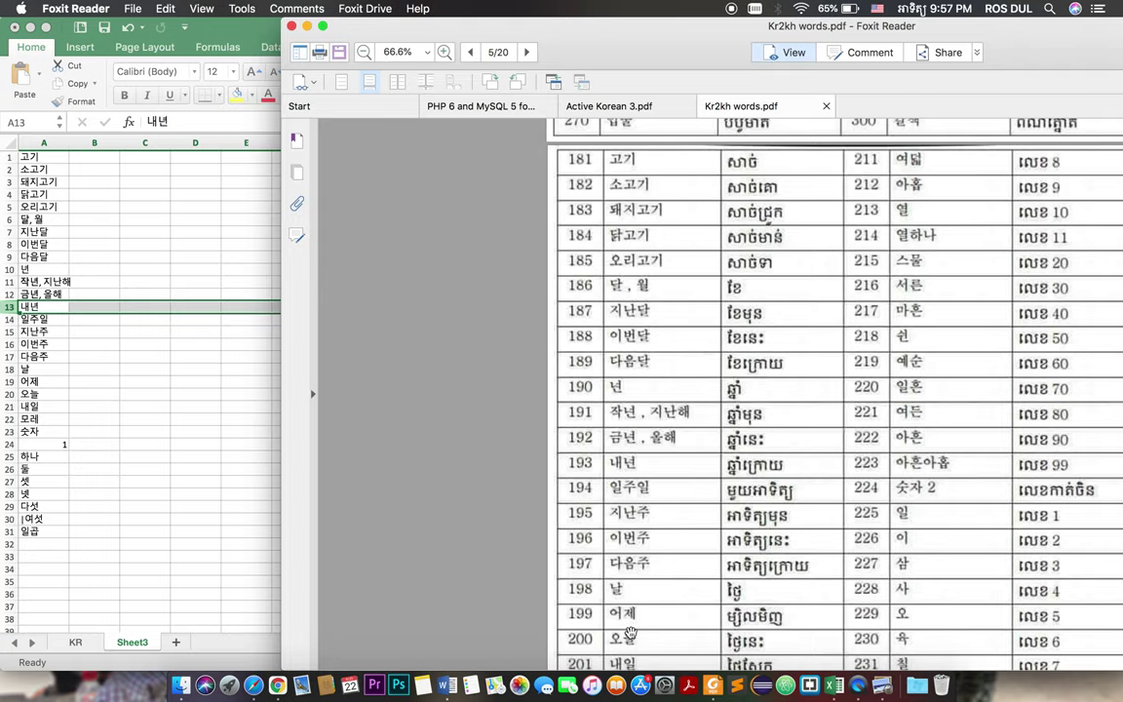
scroll(631, 634, "down", 3)
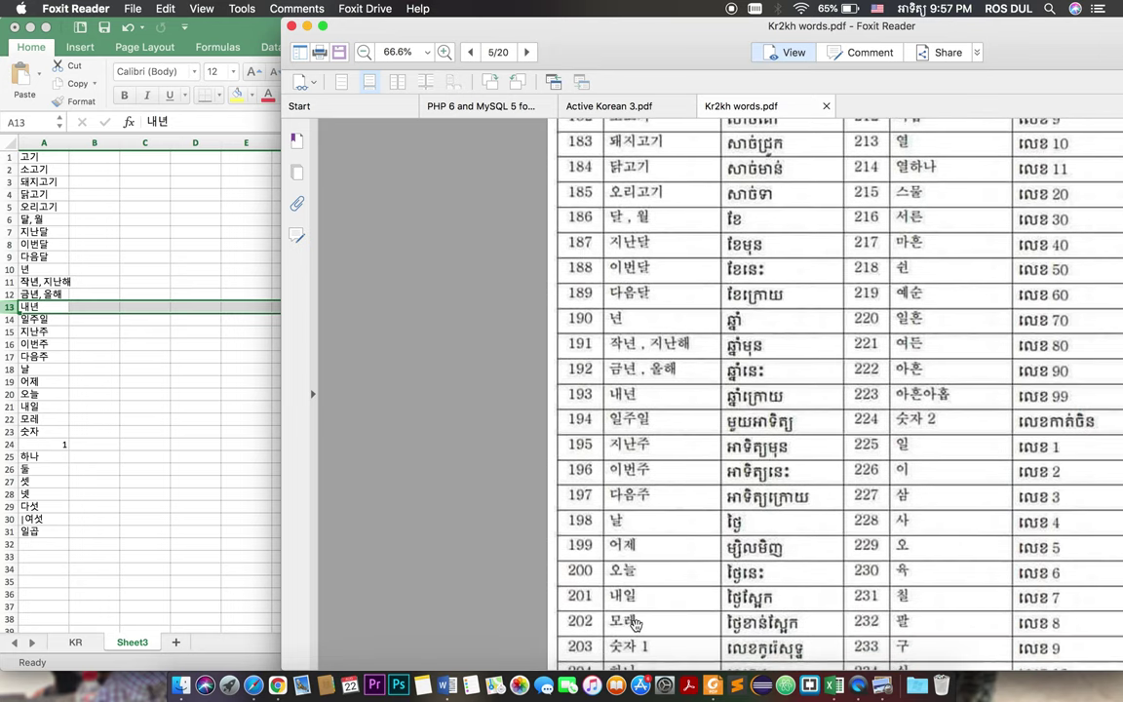
scroll(633, 629, "down", 3)
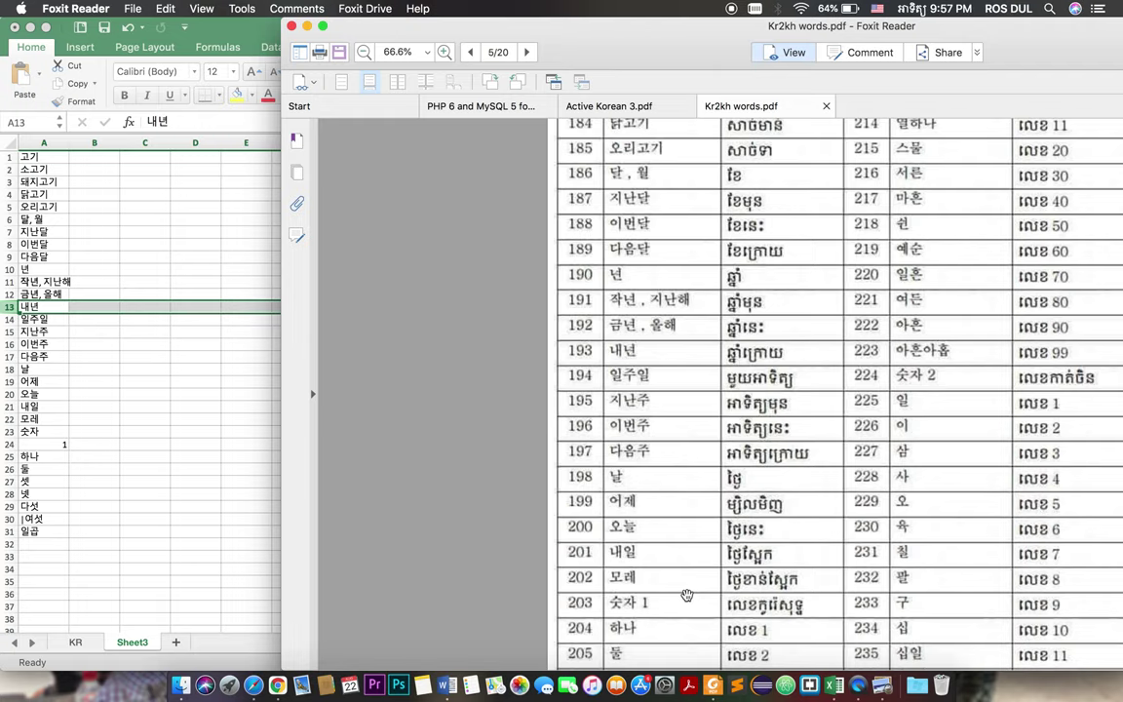
scroll(687, 594, "down", 1)
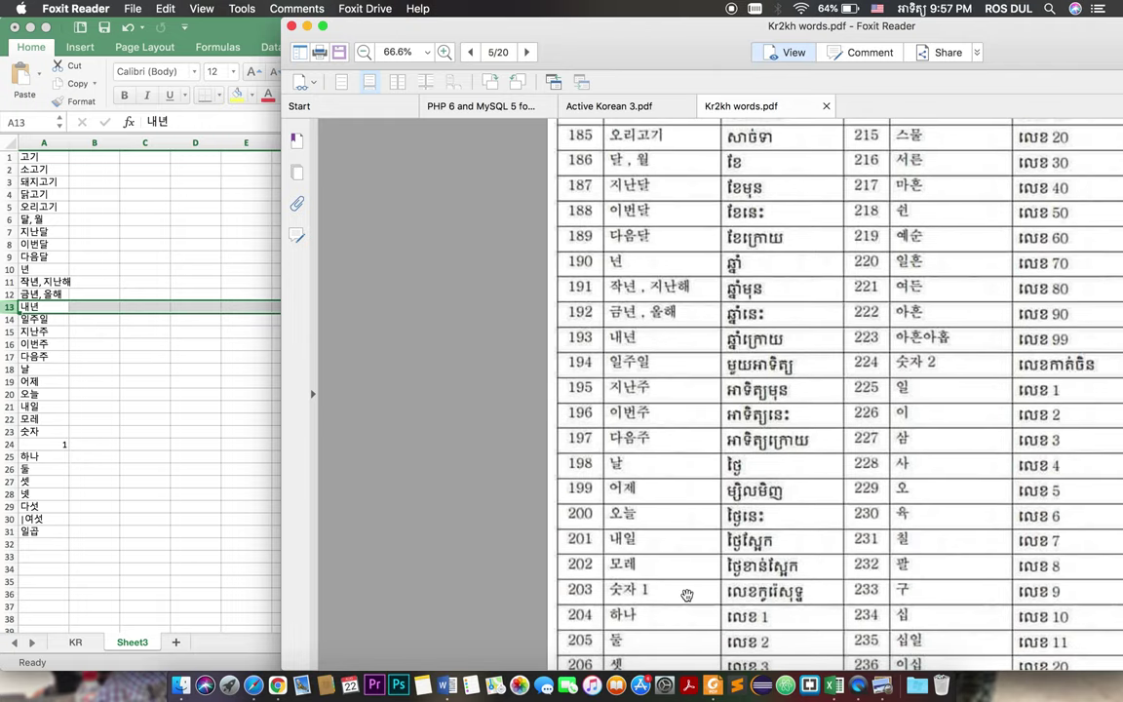
Delete row 24, which holds the stray number 1 below 숫자, from Sheet3 in Excel
left_click(10, 444)
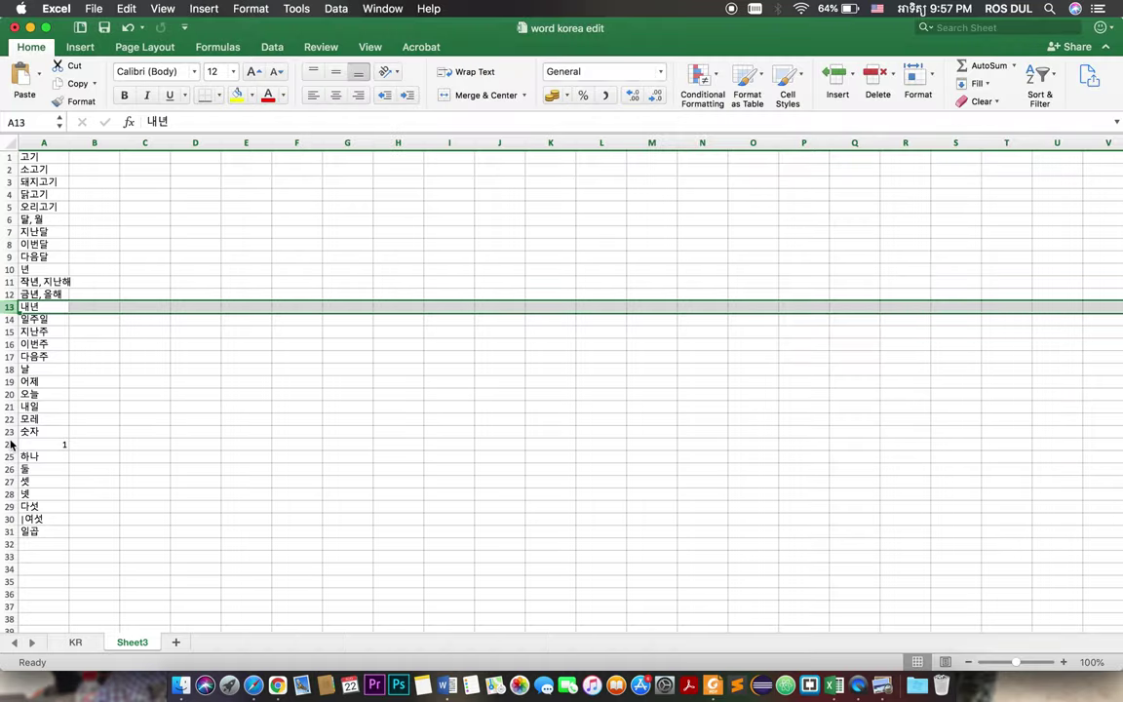
left_click(10, 444)
left_click(6, 444)
right_click(8, 445)
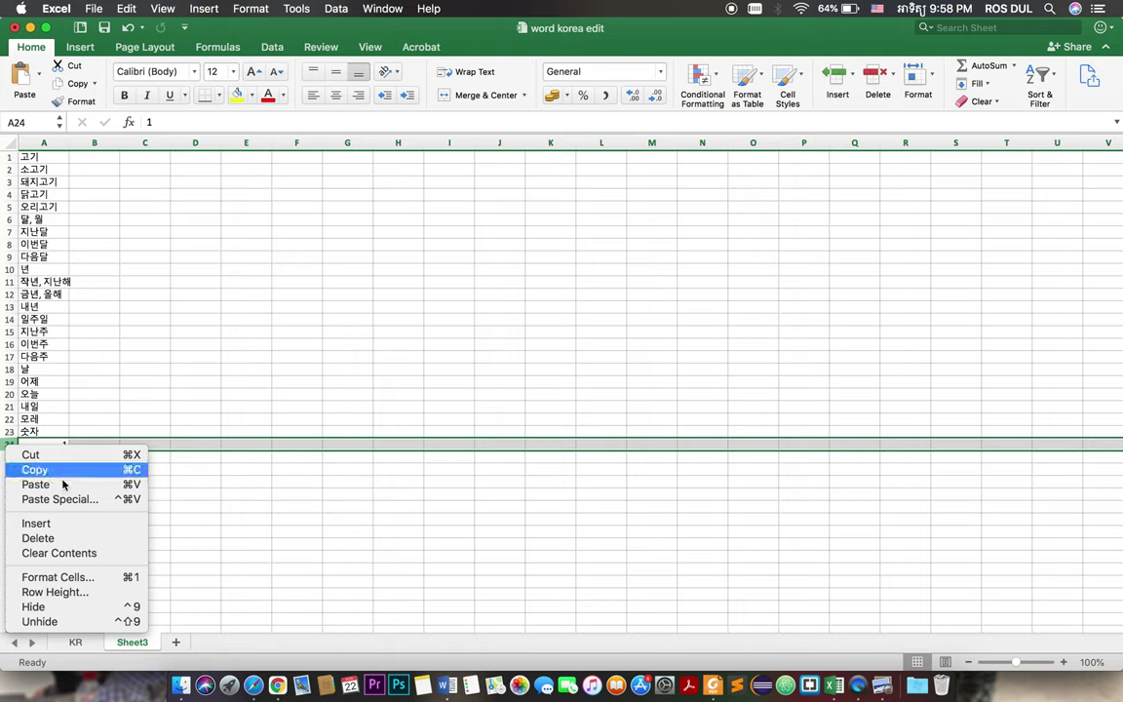
left_click(56, 537)
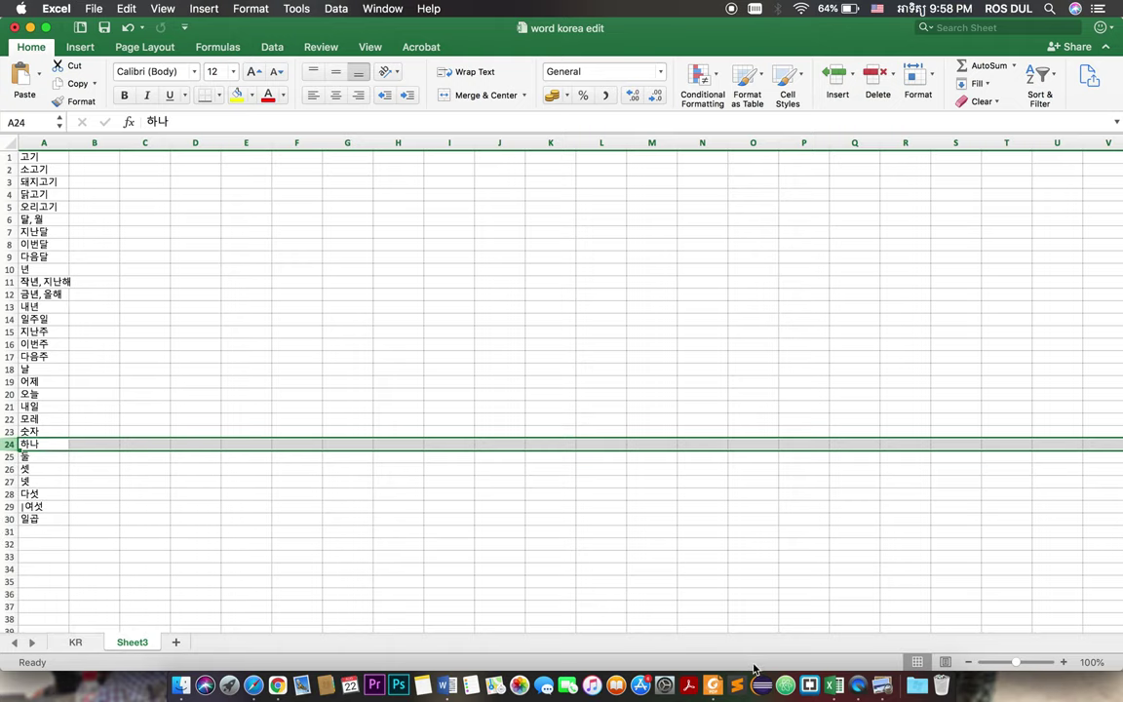
Switch to Foxit Reader and compare the Excel words from 하나 to 여섯 with PDF entries 204 to 209
left_click(712, 685)
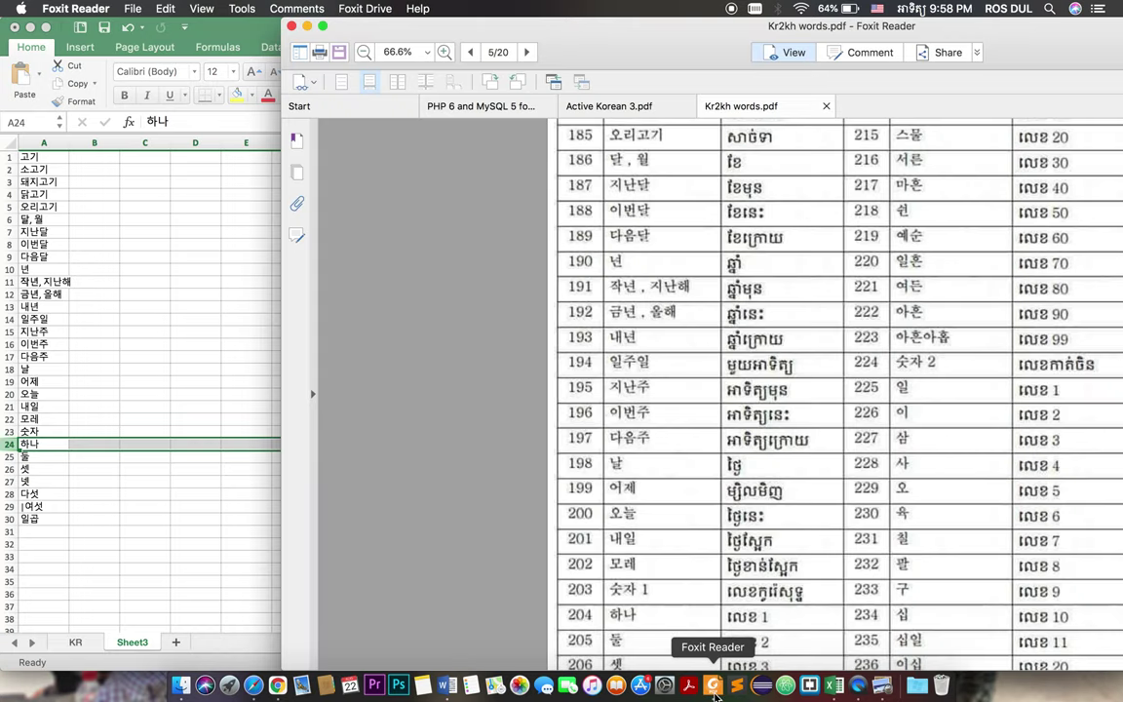
scroll(663, 506, "down", 2)
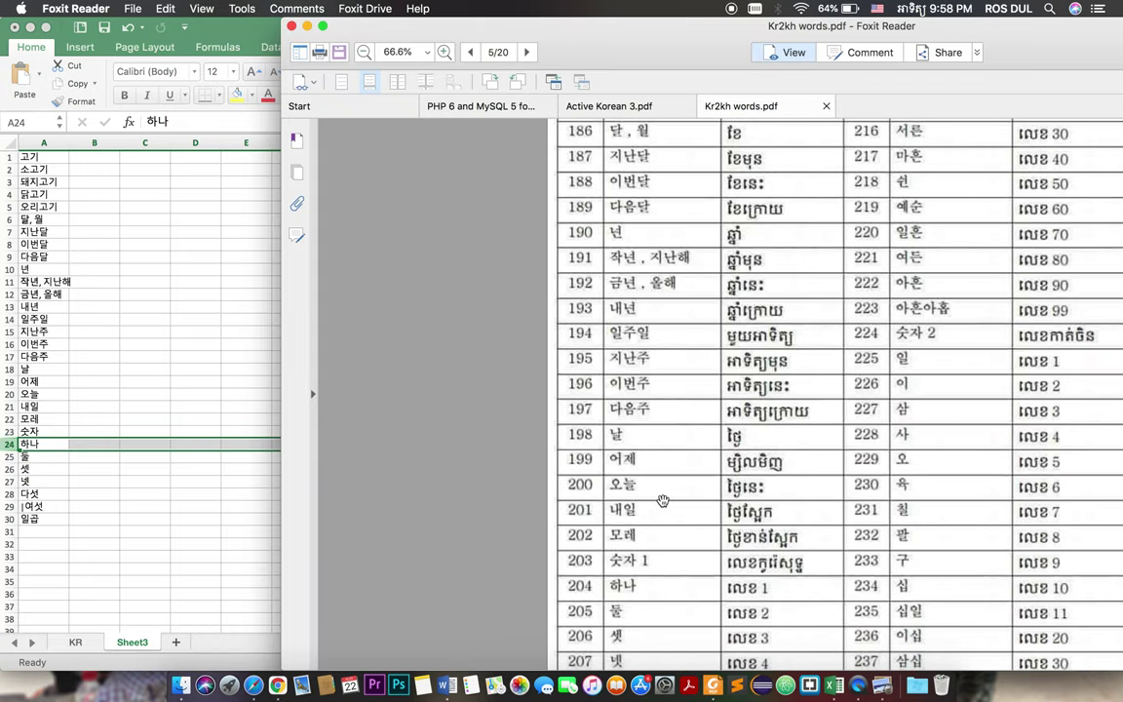
scroll(663, 500, "down", 2)
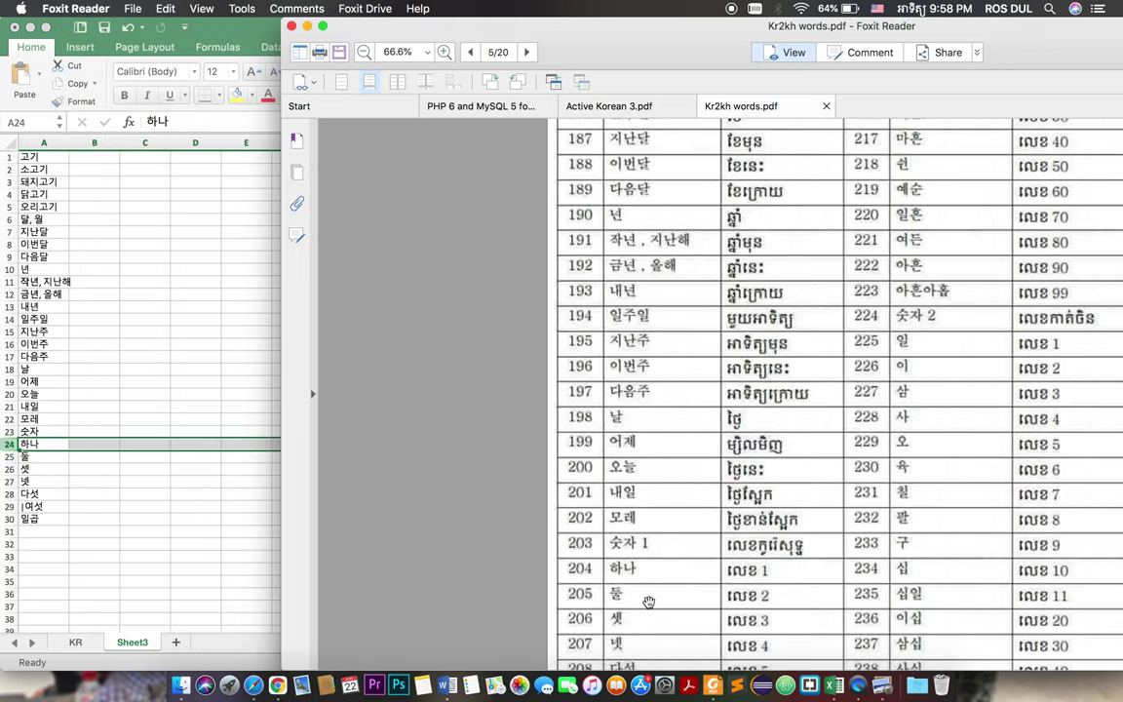
scroll(646, 614, "down", 2)
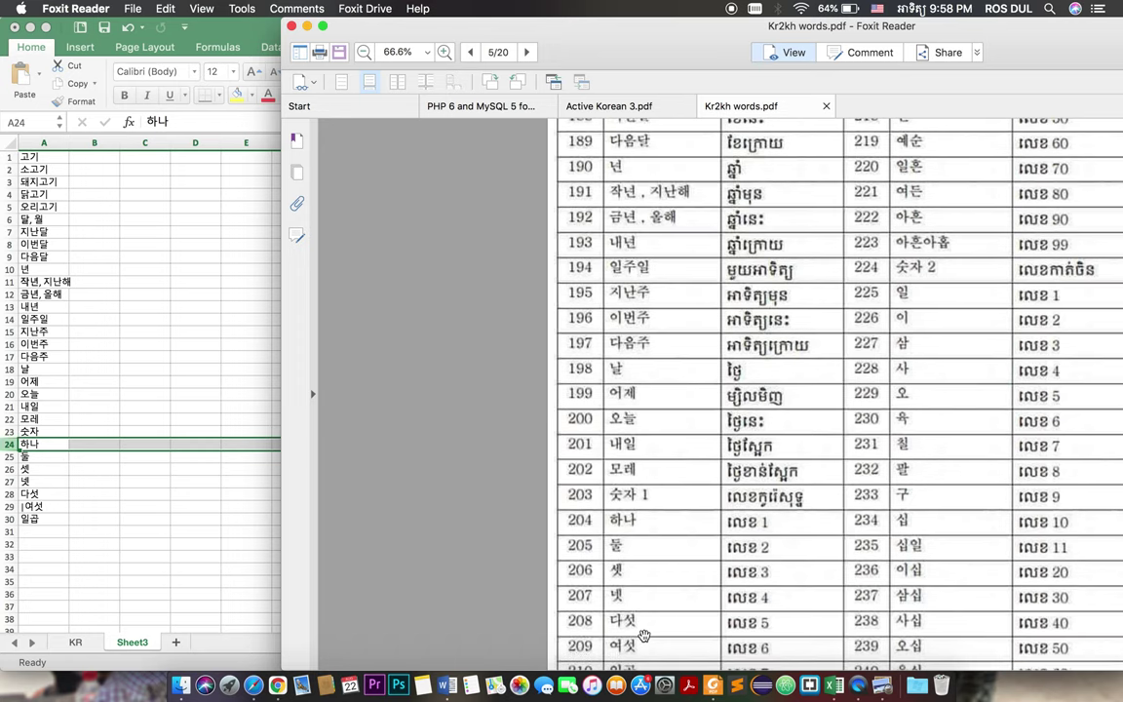
scroll(644, 635, "down", 1)
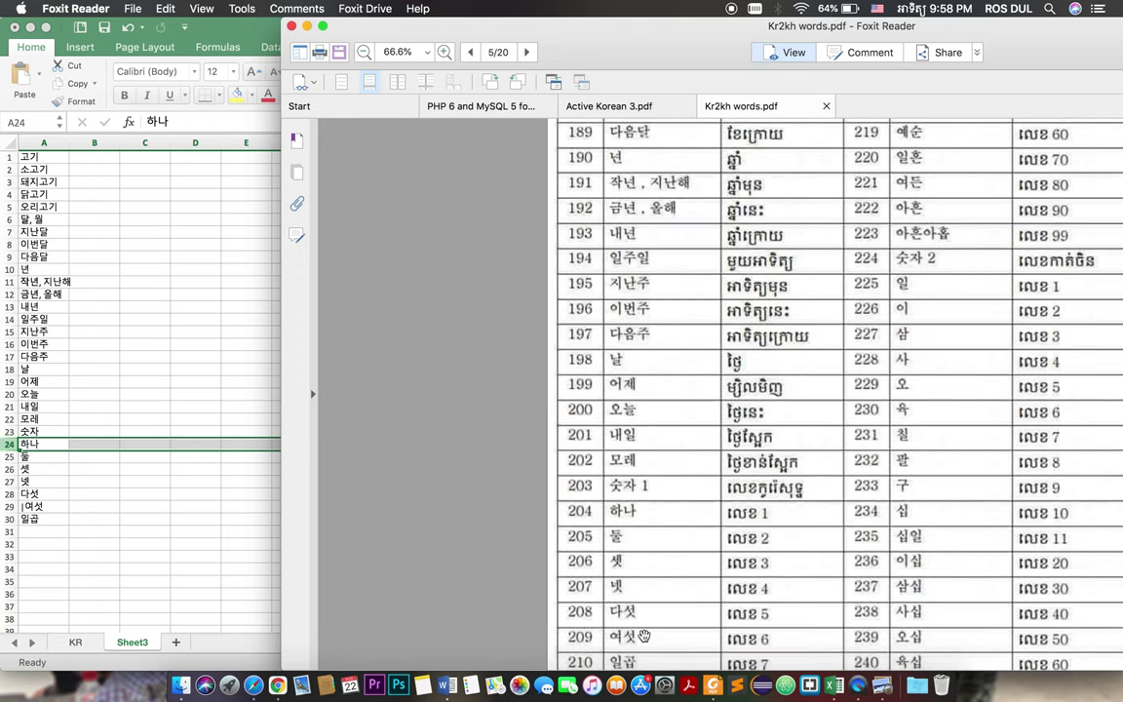
Remove the stray vertical bar before 여섯 in cell A29 of Sheet3 in Excel
double_click(35, 509)
type("--")
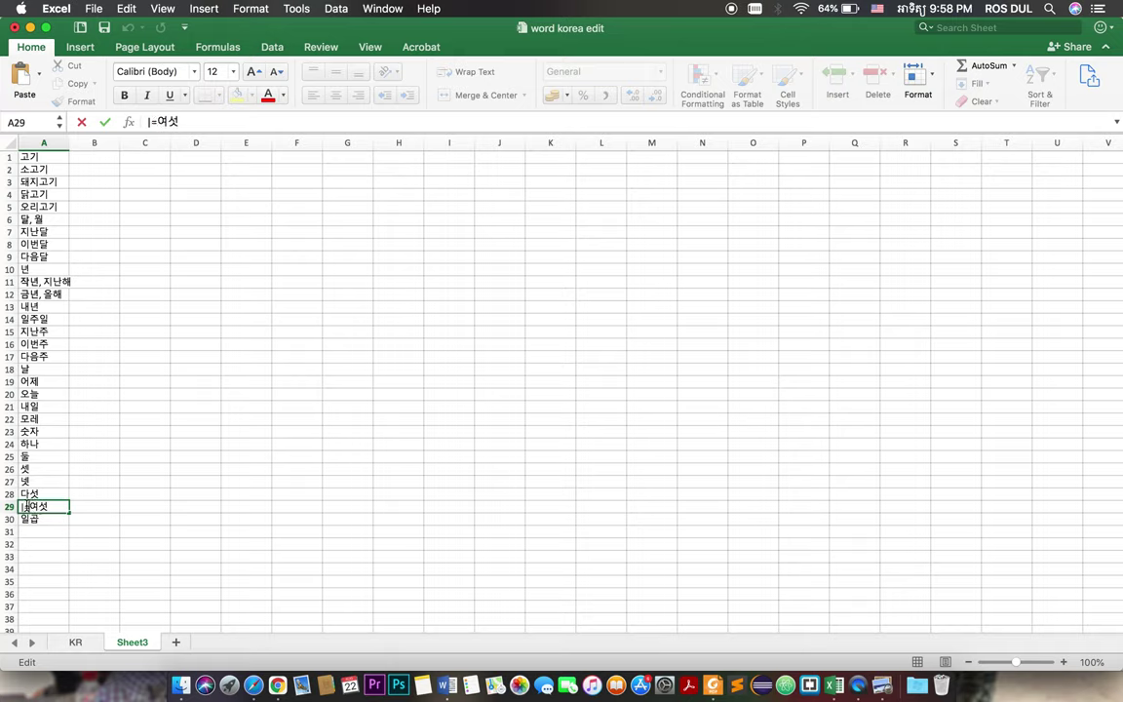
key("BackSpace")
key("BackSpace")
left_click(117, 539)
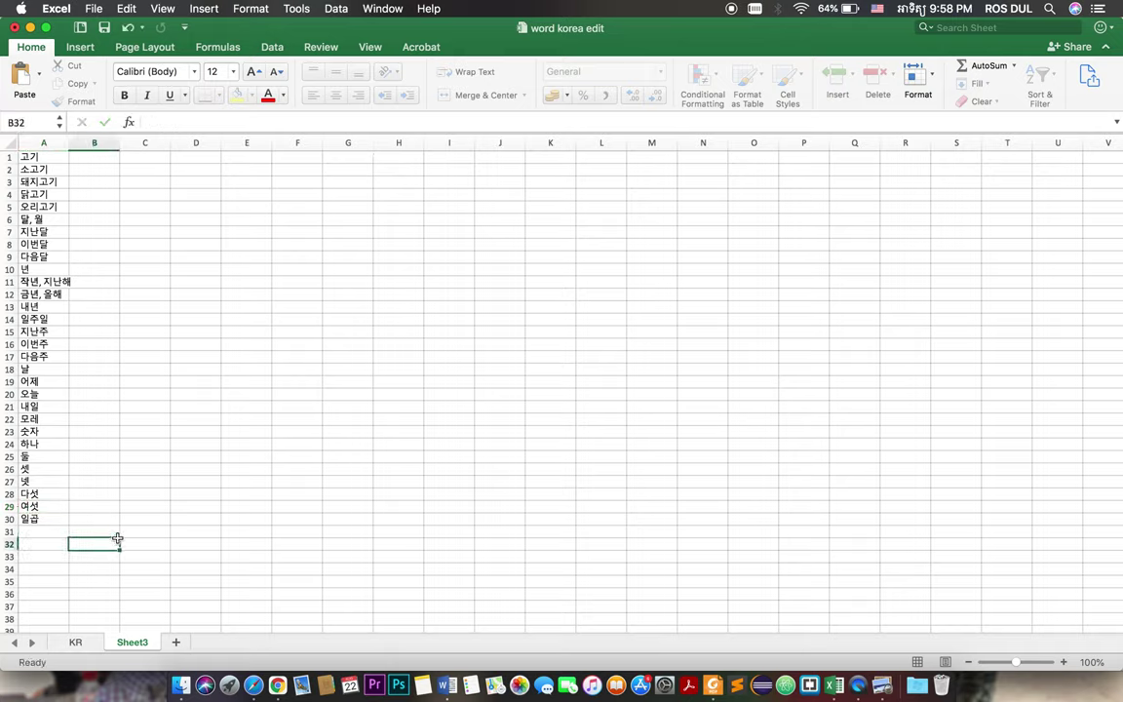
Check the last Excel word, 일곱, against PDF entry 210 in Foxit Reader and return to Excel
left_click(714, 685)
scroll(681, 475, "down", 2)
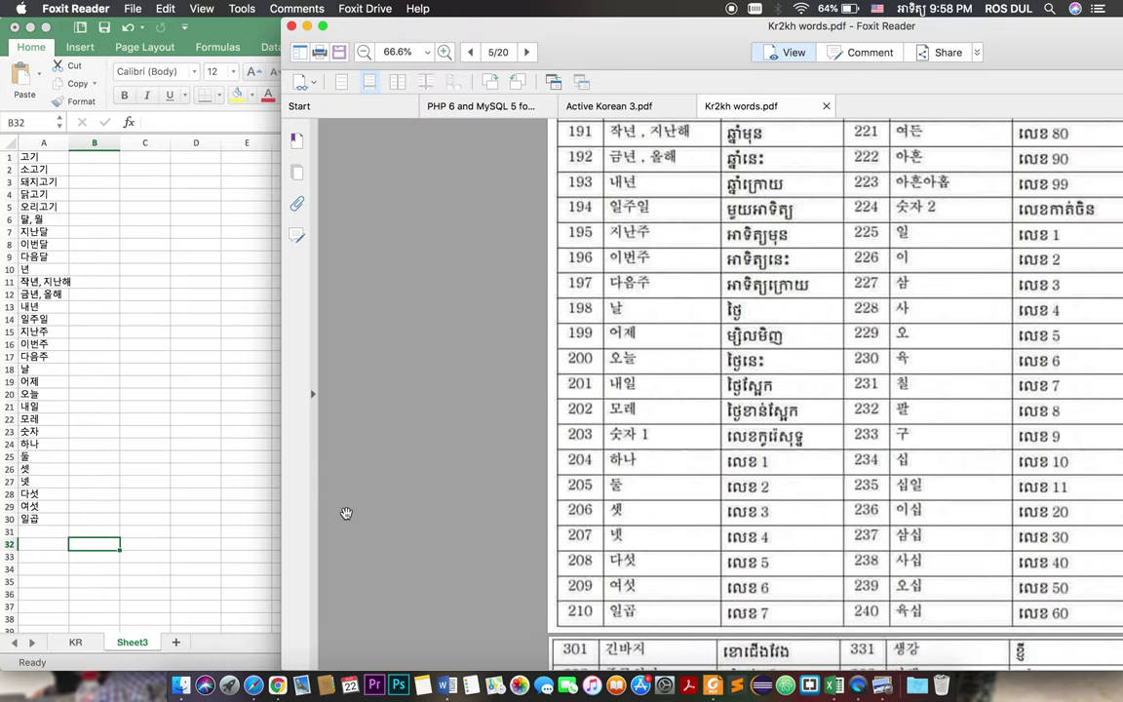
left_click(61, 519)
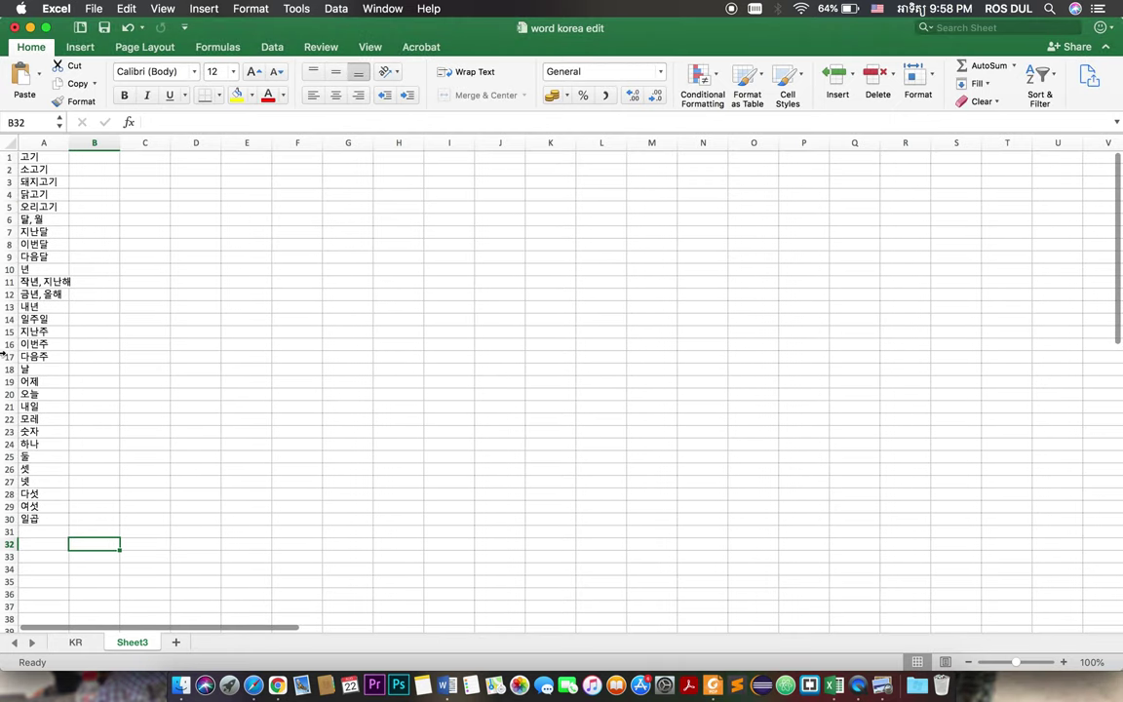
Copy the corrected words in A1:A30 of Sheet3 and paste them into the KR sheet from cell A241 down
left_click(52, 157)
left_click(59, 523, "shift")
key("super+c")
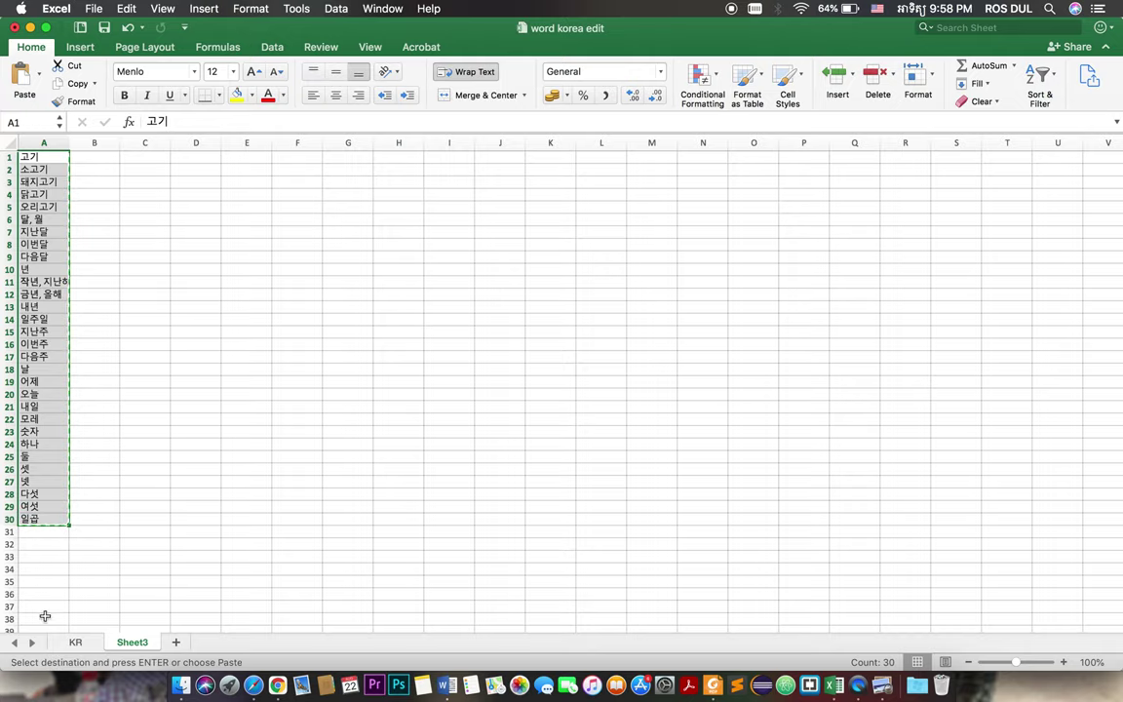
left_click(75, 642)
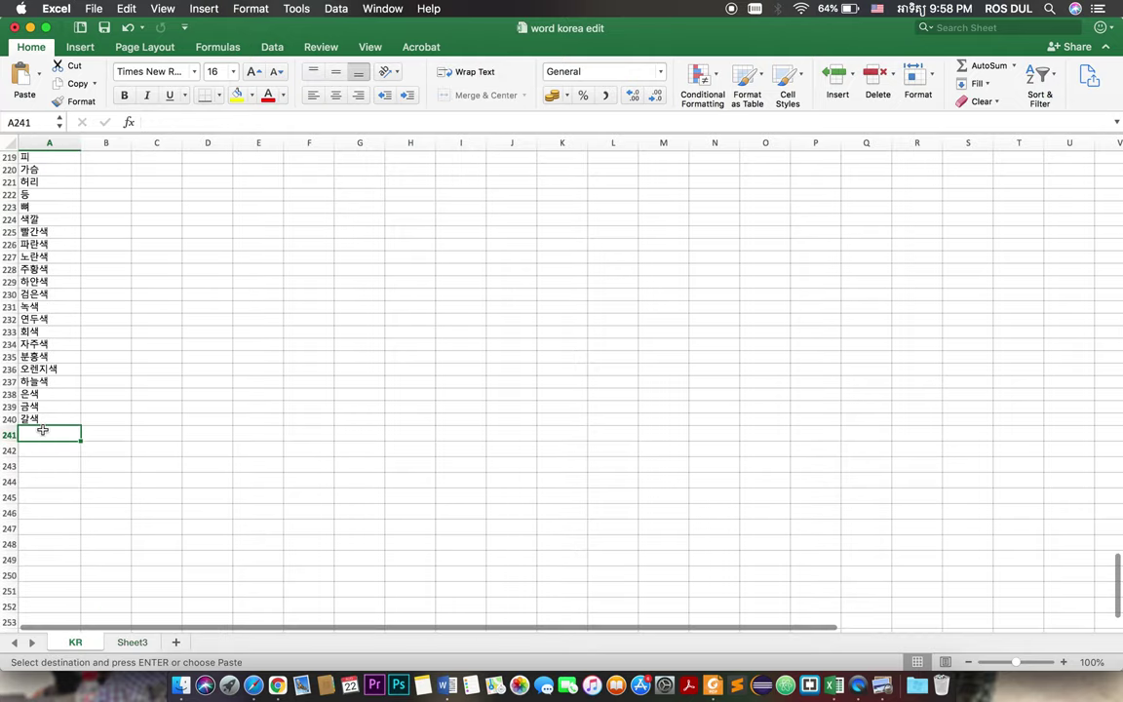
key("super+v")
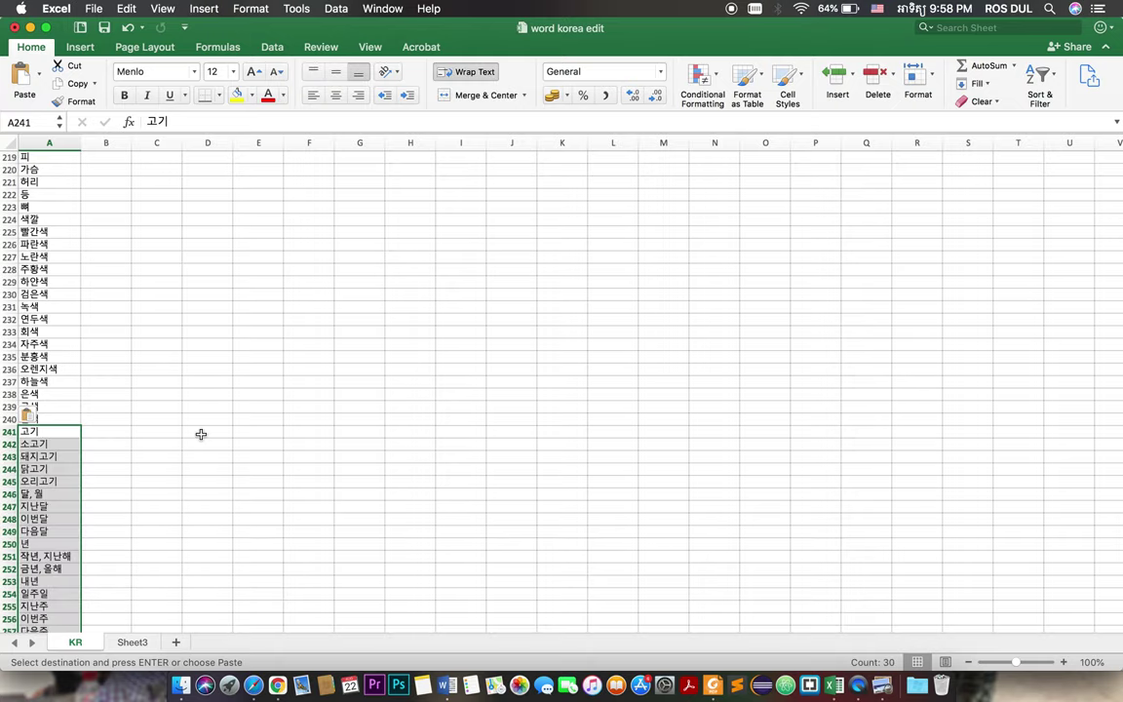
scroll(200, 434, "down", 4)
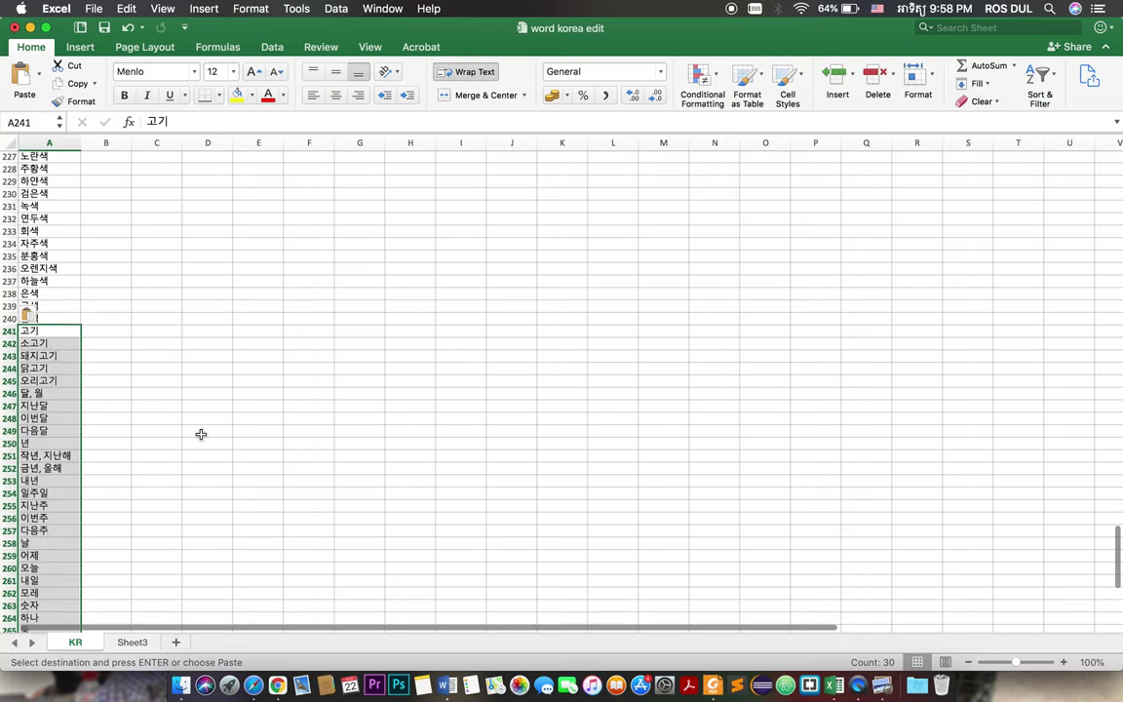